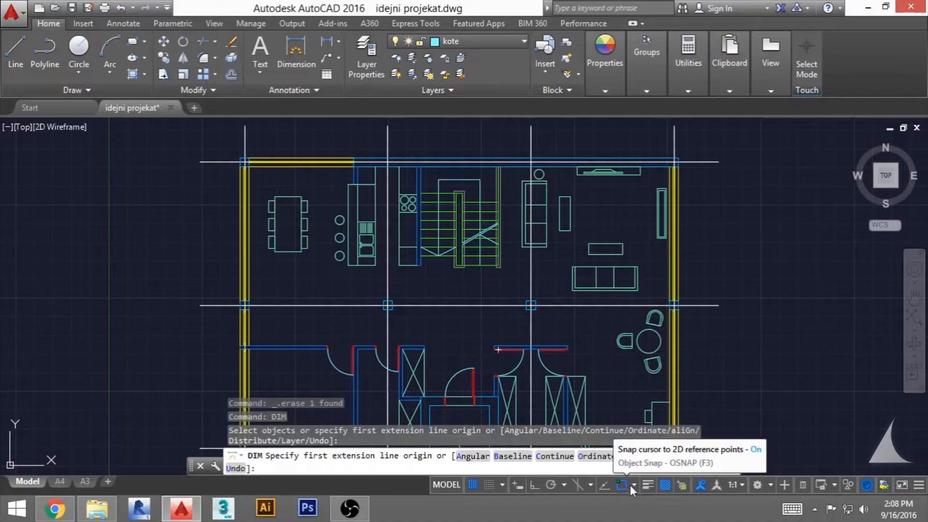
- Check the active object snap modes and dimension the spacing of the first two vertical axes at their upper ends, above the plan
{"action": "left_click", "coordinate": [634, 485]}
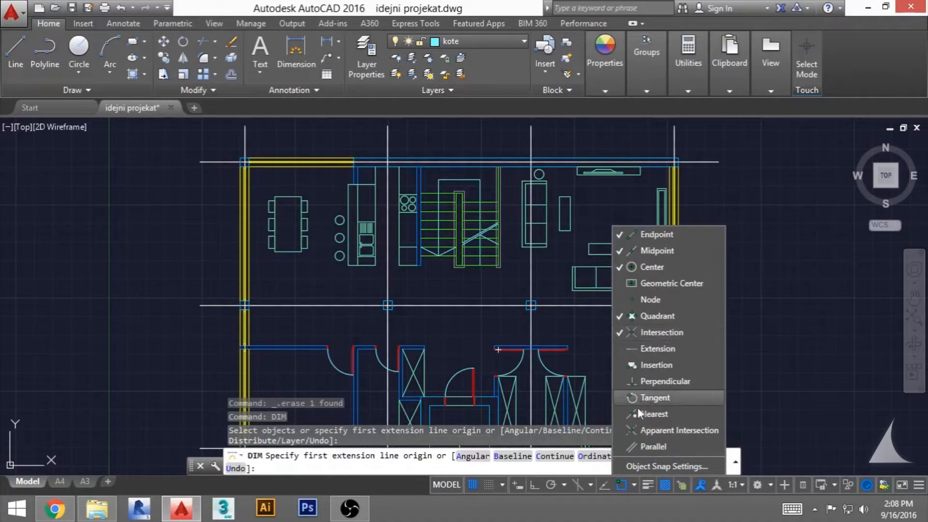
{"action": "left_click", "coordinate": [633, 484]}
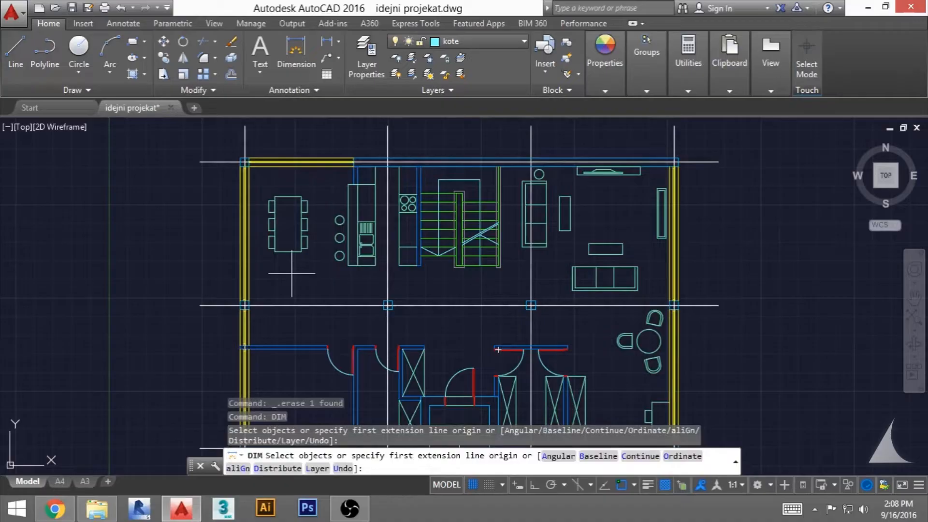
{"action": "key", "text": "Return"}
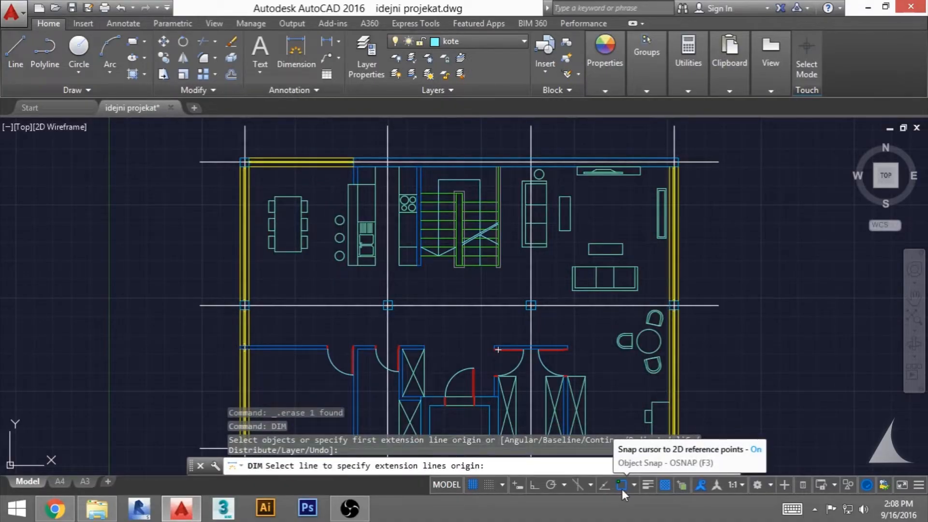
{"action": "key", "text": "Escape"}
{"action": "middle_click_drag", "start_coordinate": [281, 288], "coordinate": [308, 375]}
{"action": "scroll", "coordinate": [304, 187], "scroll_direction": "up", "scroll_amount": 2}
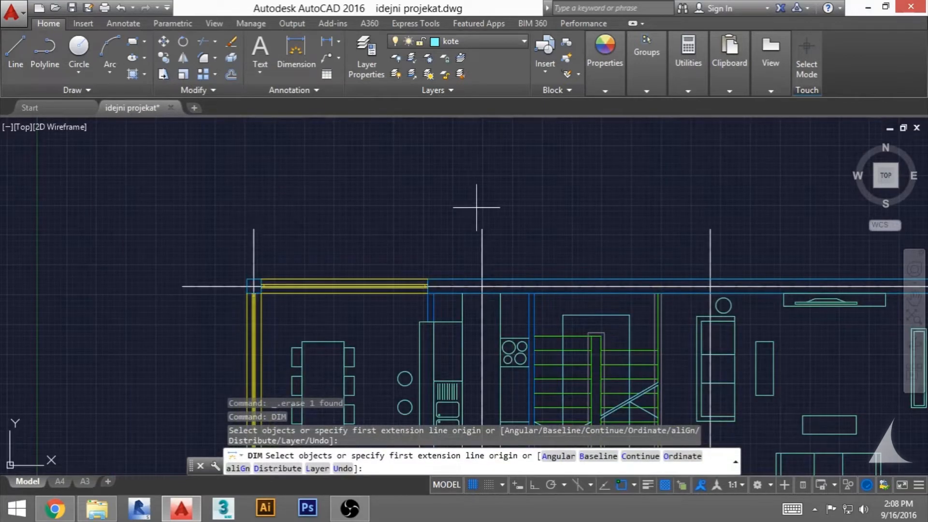
{"action": "left_click", "coordinate": [254, 229]}
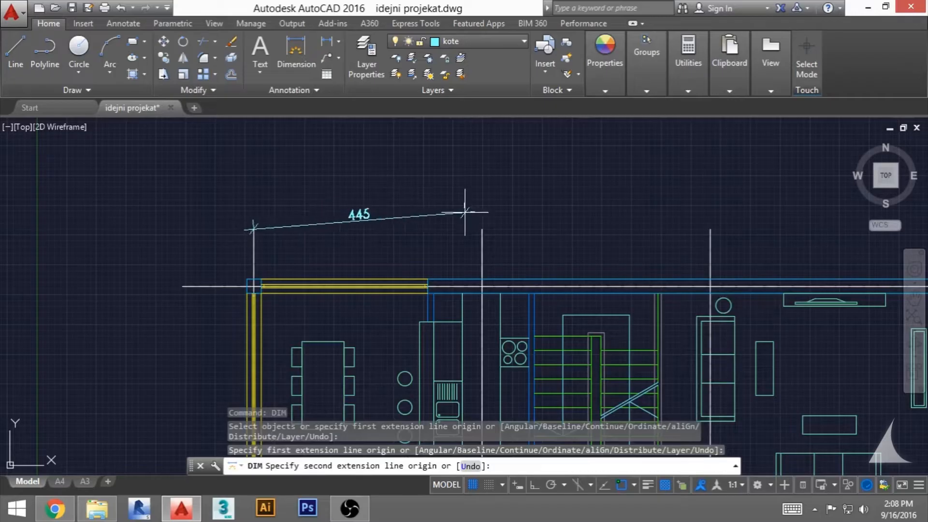
{"action": "left_click", "coordinate": [482, 229]}
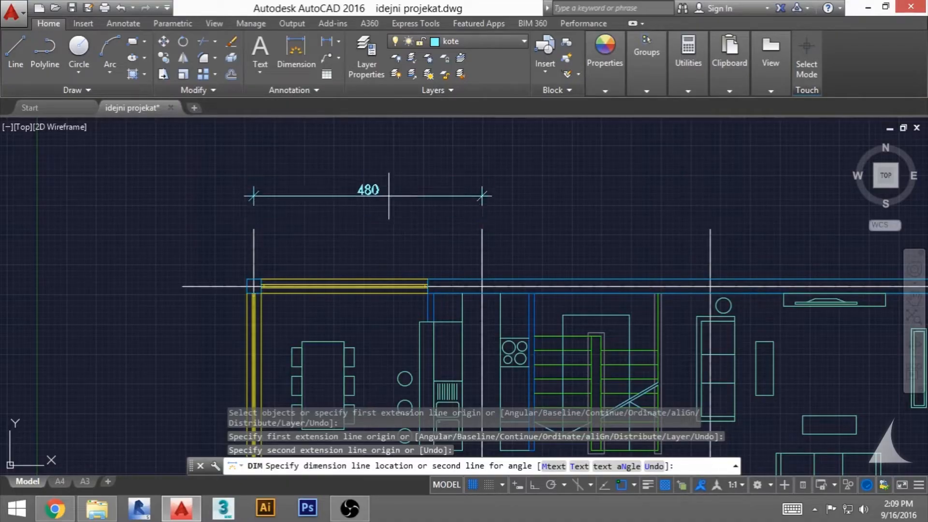
{"action": "left_click", "coordinate": [390, 196]}
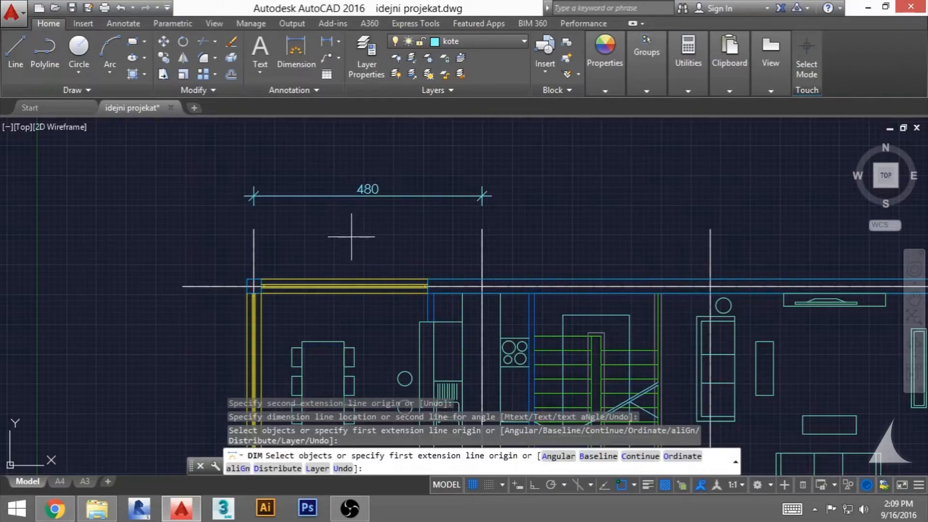
- Dimension the dining table's upper edge by picking the edge line, placing the dimension above the table
{"action": "middle_click_drag", "start_coordinate": [355, 262], "coordinate": [365, 235]}
{"action": "scroll", "coordinate": [382, 321], "scroll_direction": "up", "scroll_amount": 4}
{"action": "middle_click_drag", "start_coordinate": [378, 312], "coordinate": [477, 269]}
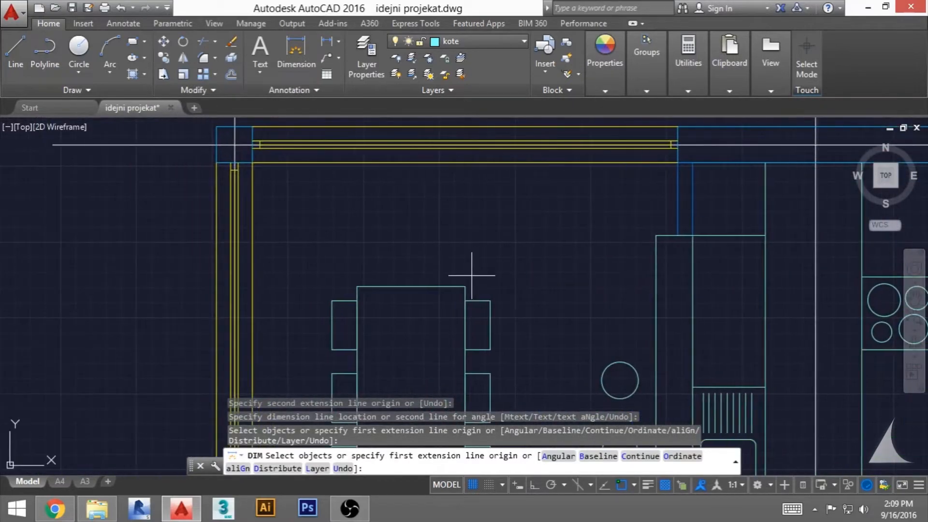
{"action": "scroll", "coordinate": [463, 274], "scroll_direction": "up", "scroll_amount": 2}
{"action": "mouse_move", "coordinate": [431, 294]}
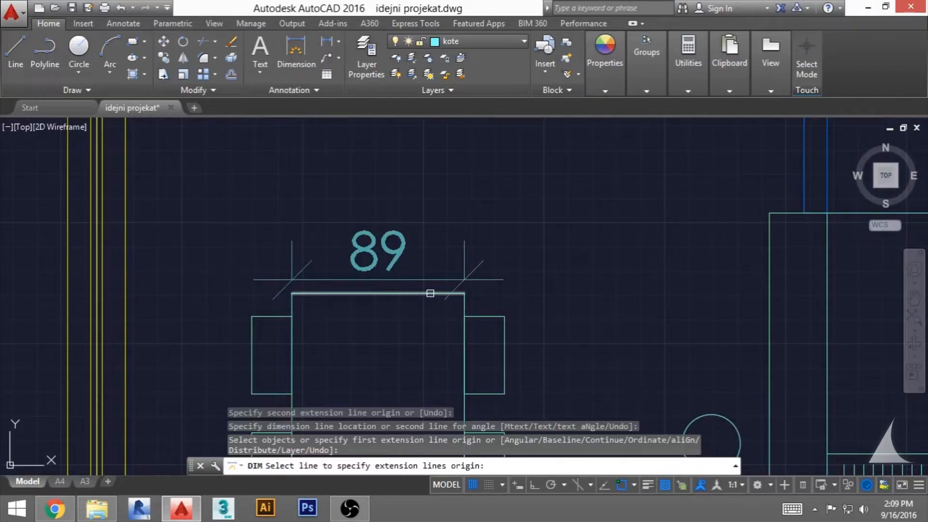
{"action": "left_click", "coordinate": [430, 293]}
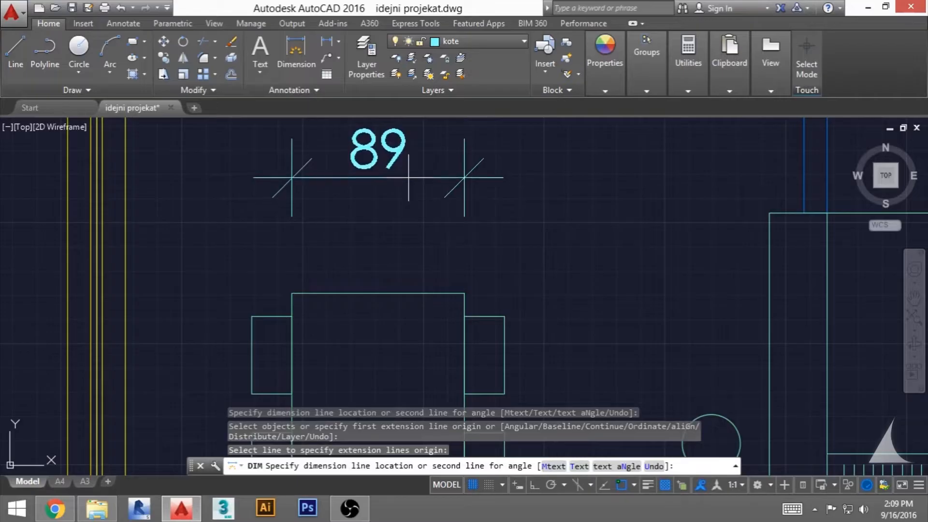
{"action": "left_click", "coordinate": [410, 179]}
{"action": "scroll", "coordinate": [398, 255], "scroll_direction": "down", "scroll_amount": 4}
{"action": "middle_click_drag", "start_coordinate": [398, 256], "coordinate": [399, 286]}
{"action": "scroll", "coordinate": [396, 270], "scroll_direction": "up", "scroll_amount": 2}
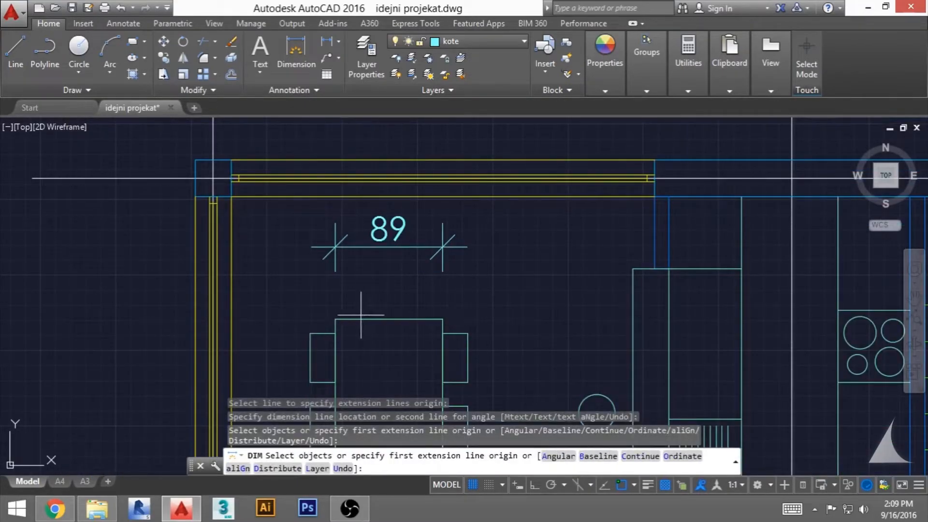
{"action": "key", "text": "Escape"}
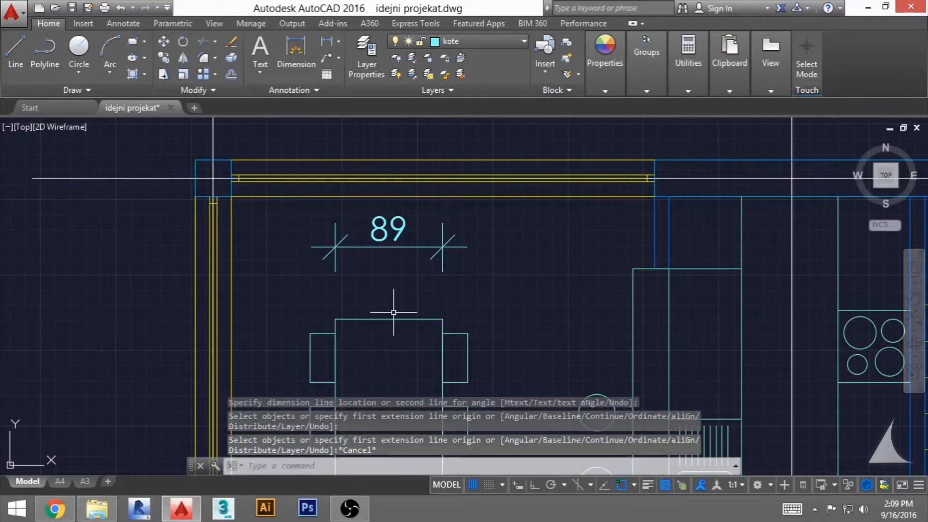
- Delete the dimension above the dining table
{"action": "scroll", "coordinate": [393, 313], "scroll_direction": "down", "scroll_amount": 2}
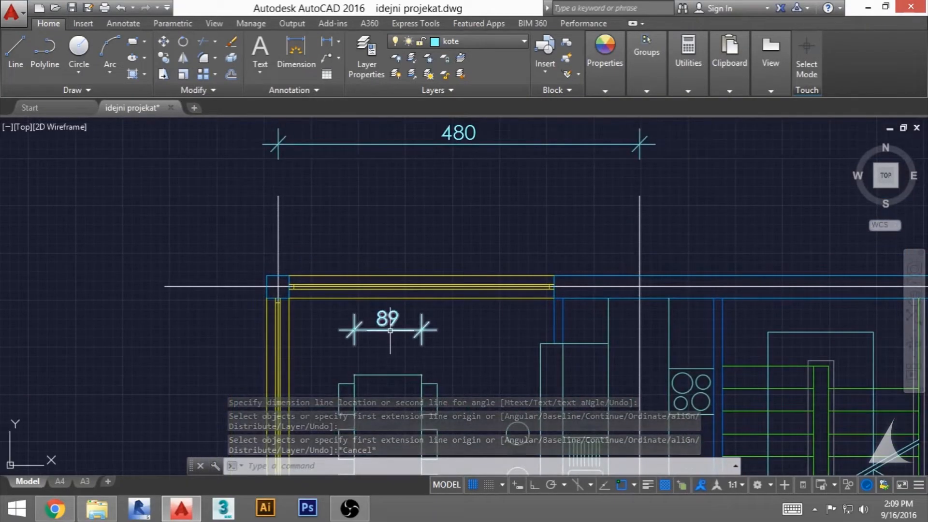
{"action": "left_click", "coordinate": [390, 331]}
{"action": "key", "text": "Delete"}
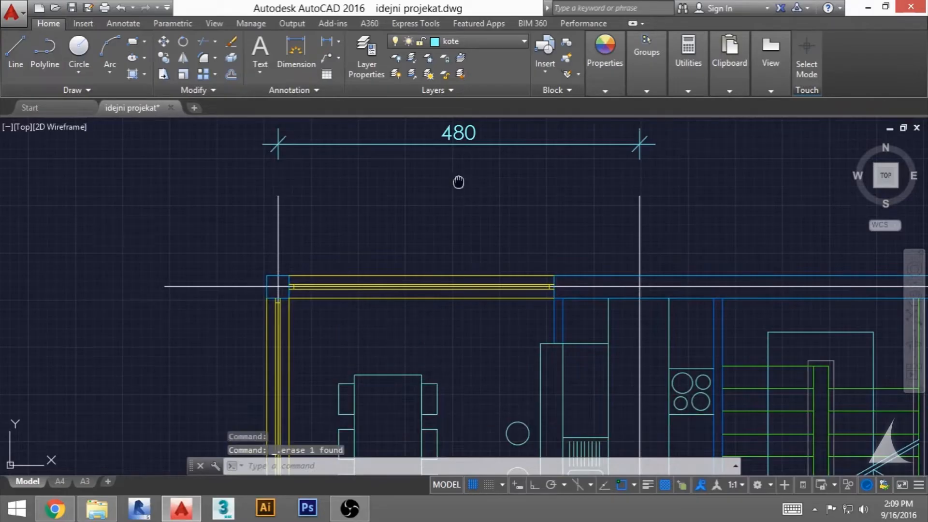
- Stretch the axis dimension's second extension origin from the second vertical axis to the third one
{"action": "middle_click_drag", "start_coordinate": [458, 182], "coordinate": [426, 263]}
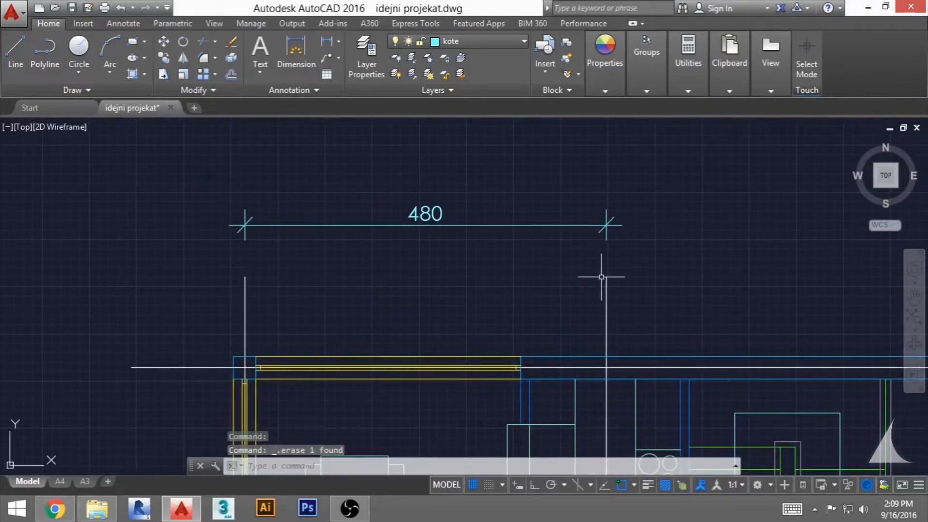
{"action": "left_click", "coordinate": [311, 224]}
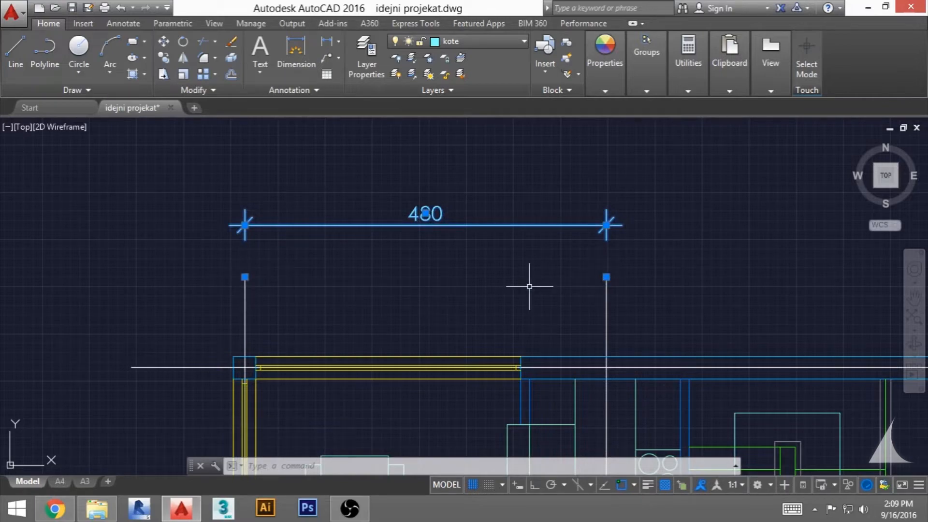
{"action": "middle_click_drag", "start_coordinate": [575, 302], "coordinate": [529, 303]}
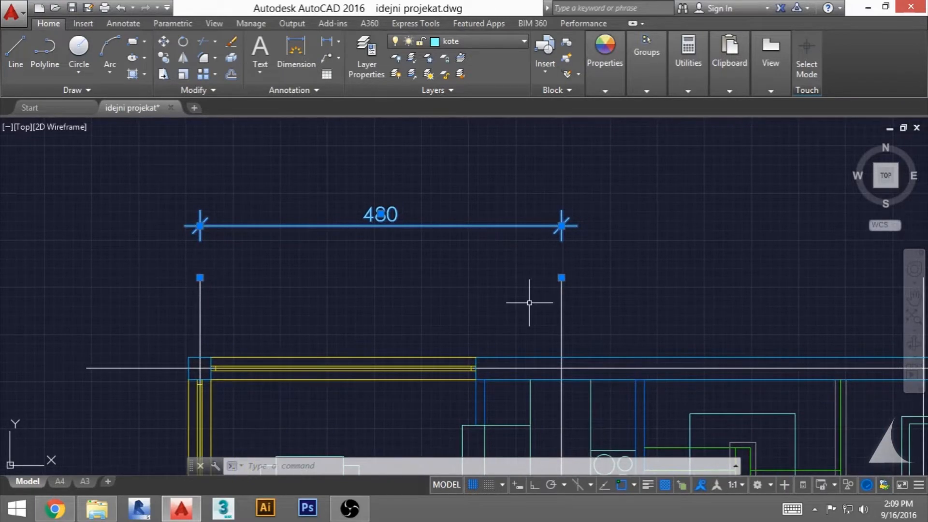
{"action": "left_click", "coordinate": [561, 278]}
{"action": "scroll", "coordinate": [563, 278], "scroll_direction": "down", "scroll_amount": 4}
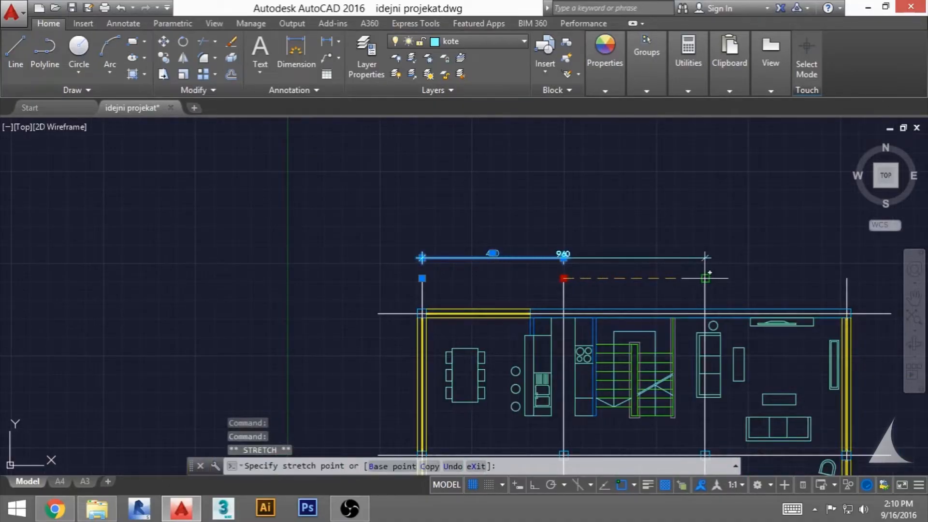
{"action": "left_click", "coordinate": [705, 278]}
- Stretch the axis dimension's extension origin back from the third vertical axis to the upper end of the second axis
{"action": "middle_click_drag", "start_coordinate": [633, 269], "coordinate": [497, 268]}
{"action": "scroll", "coordinate": [497, 267], "scroll_direction": "up", "scroll_amount": 2}
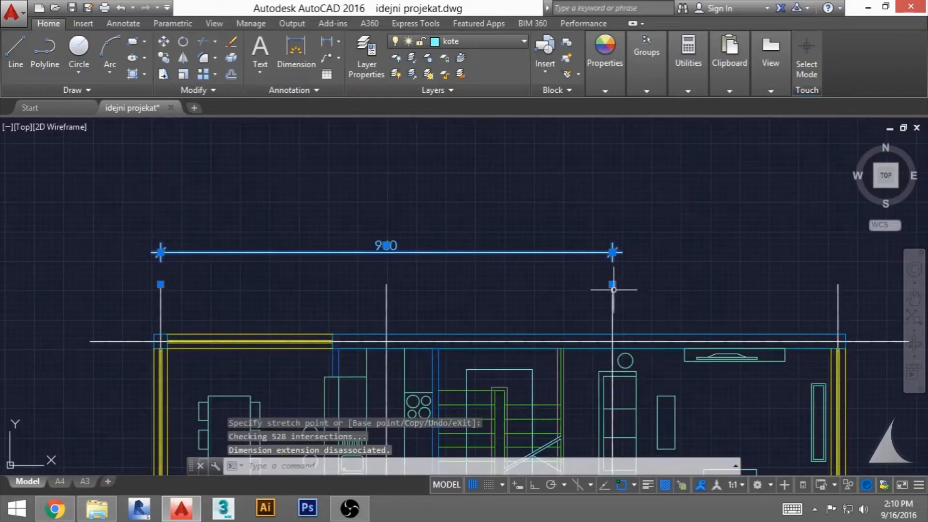
{"action": "left_click", "coordinate": [612, 285]}
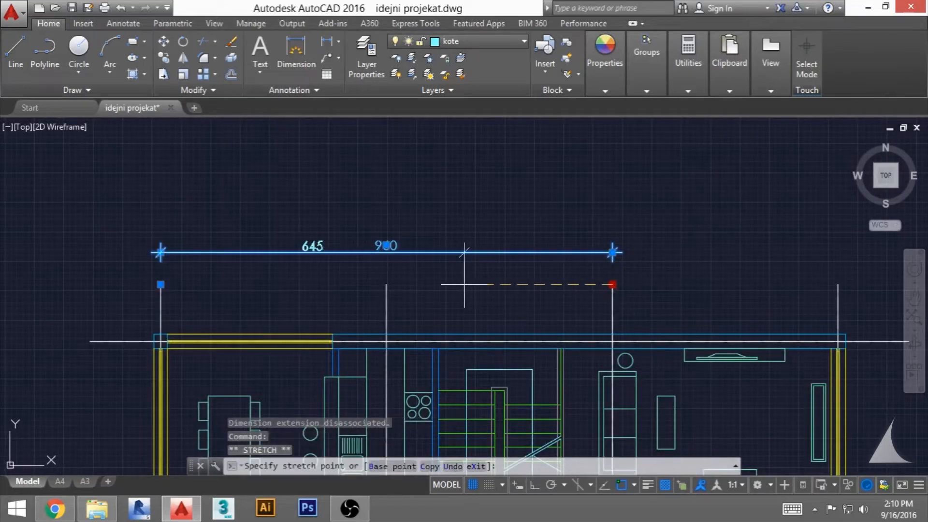
{"action": "left_click", "coordinate": [387, 284]}
- Move the axis dimension's line farther above the plan using its dimension line grip
{"action": "middle_click_drag", "start_coordinate": [263, 292], "coordinate": [313, 312]}
{"action": "scroll", "coordinate": [315, 312], "scroll_direction": "up", "scroll_amount": 2}
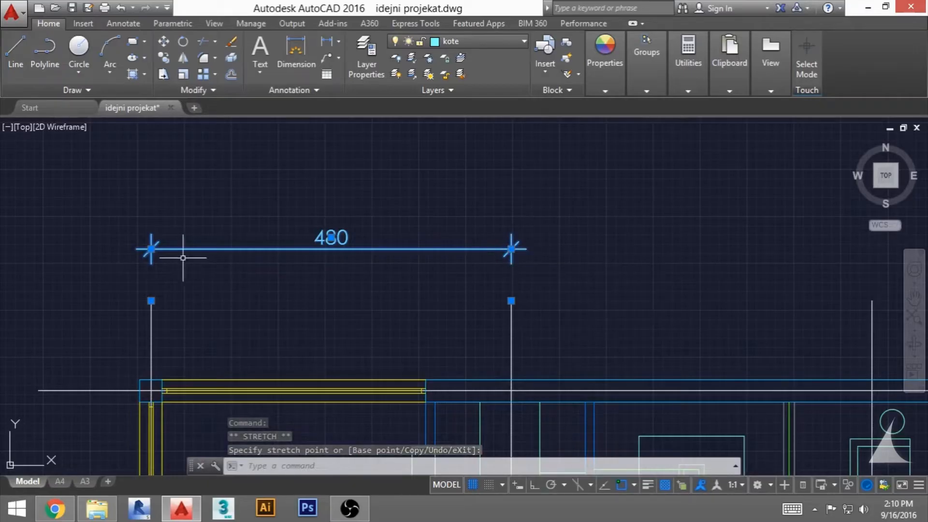
{"action": "mouse_move", "coordinate": [151, 249]}
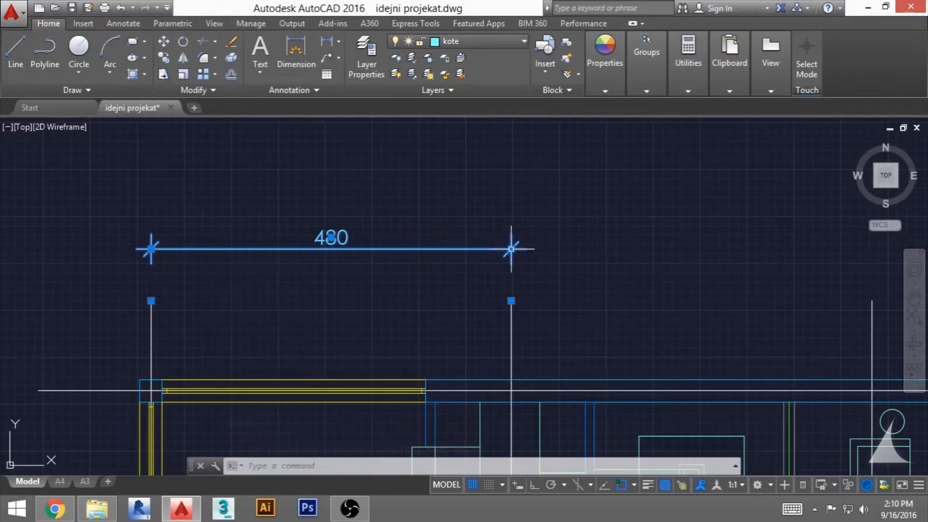
{"action": "left_click", "coordinate": [512, 249]}
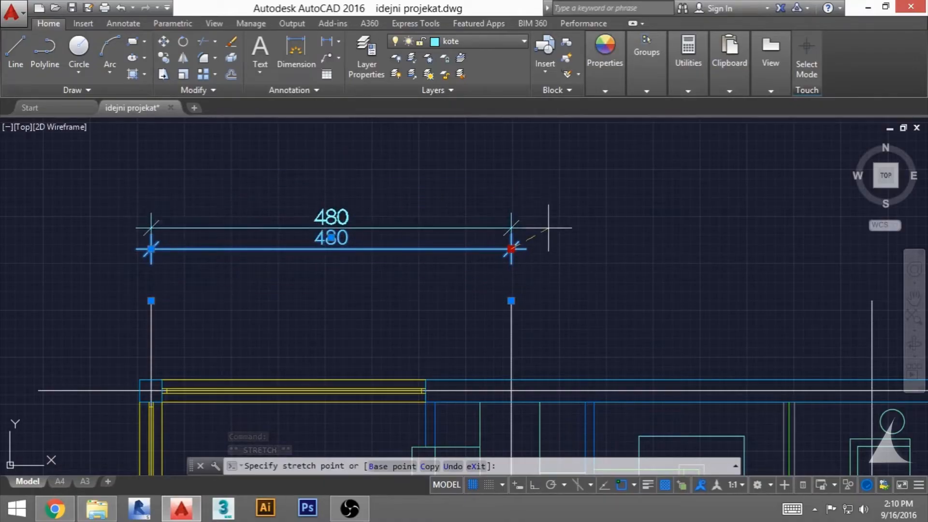
{"action": "left_click", "coordinate": [543, 201]}
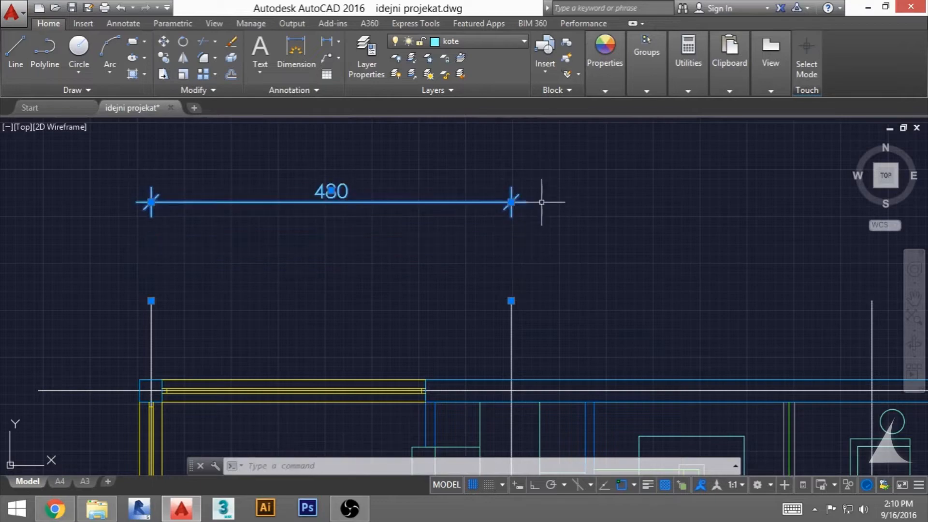
- Examine the text grip of the axis dimension and clear the selection
{"action": "middle_click_drag", "start_coordinate": [411, 276], "coordinate": [420, 315]}
{"action": "scroll", "coordinate": [350, 237], "scroll_direction": "up", "scroll_amount": 2}
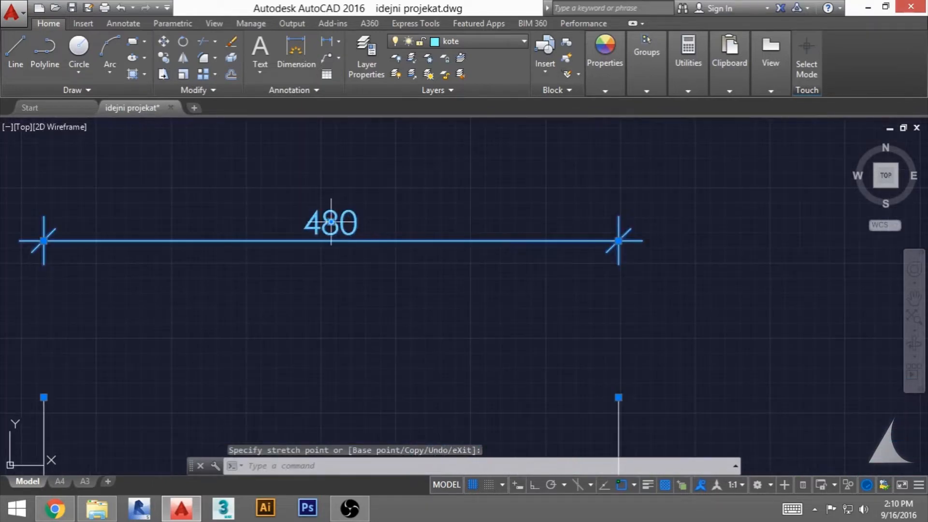
{"action": "mouse_move", "coordinate": [331, 226]}
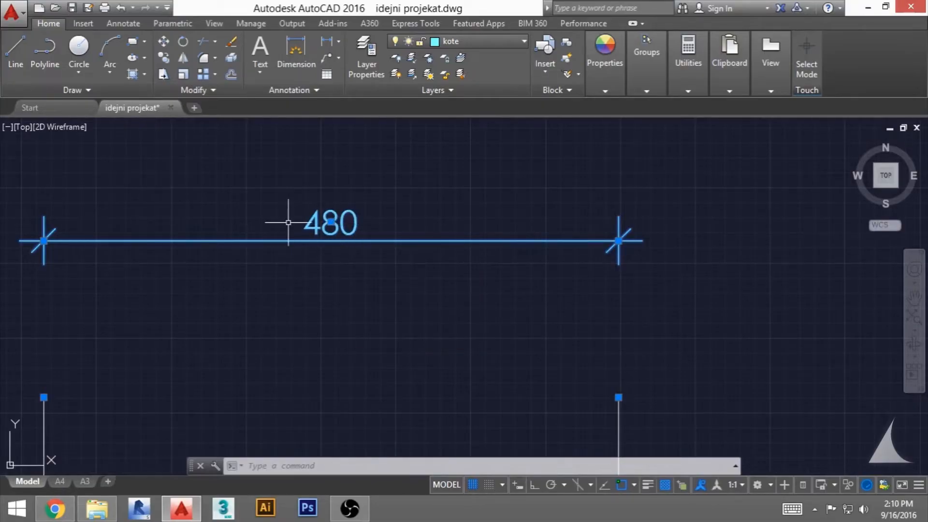
{"action": "scroll", "coordinate": [325, 308], "scroll_direction": "down", "scroll_amount": 2}
{"action": "middle_click_drag", "start_coordinate": [327, 300], "coordinate": [369, 324]}
{"action": "scroll", "coordinate": [332, 315], "scroll_direction": "up", "scroll_amount": 2}
{"action": "scroll", "coordinate": [331, 315], "scroll_direction": "down", "scroll_amount": 2}
{"action": "scroll", "coordinate": [370, 324], "scroll_direction": "up", "scroll_amount": 2}
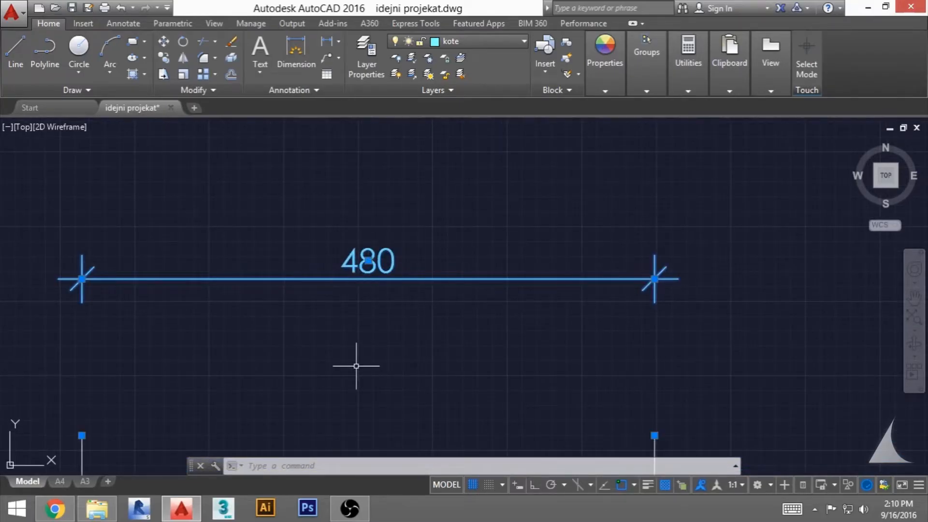
{"action": "key", "text": "Escape"}
- With ortho mode turned on, add a vertical dimension of about 230 that crosses the horizontal axis dimension near its text
{"action": "scroll", "coordinate": [389, 317], "scroll_direction": "down", "scroll_amount": 2}
{"action": "middle_click_drag", "start_coordinate": [391, 344], "coordinate": [387, 327]}
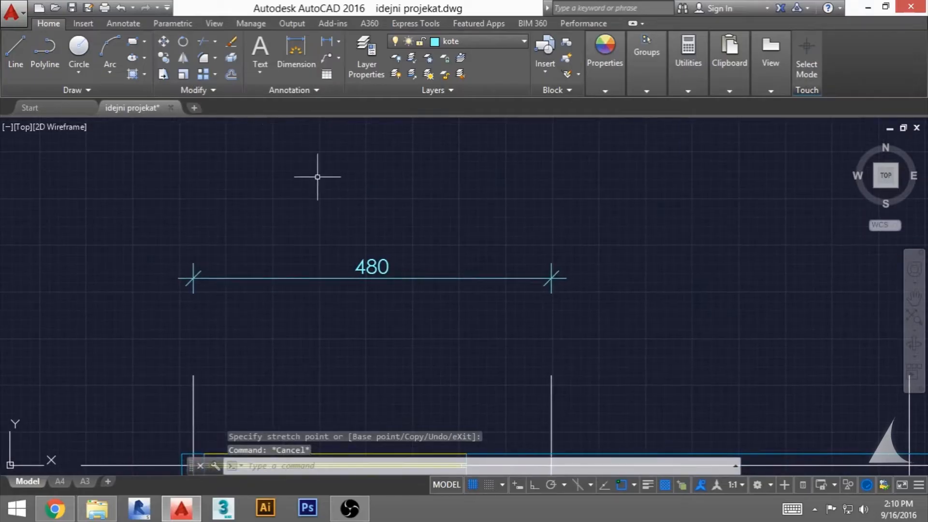
{"action": "type", "text": "dim"}
{"action": "key", "text": "Return"}
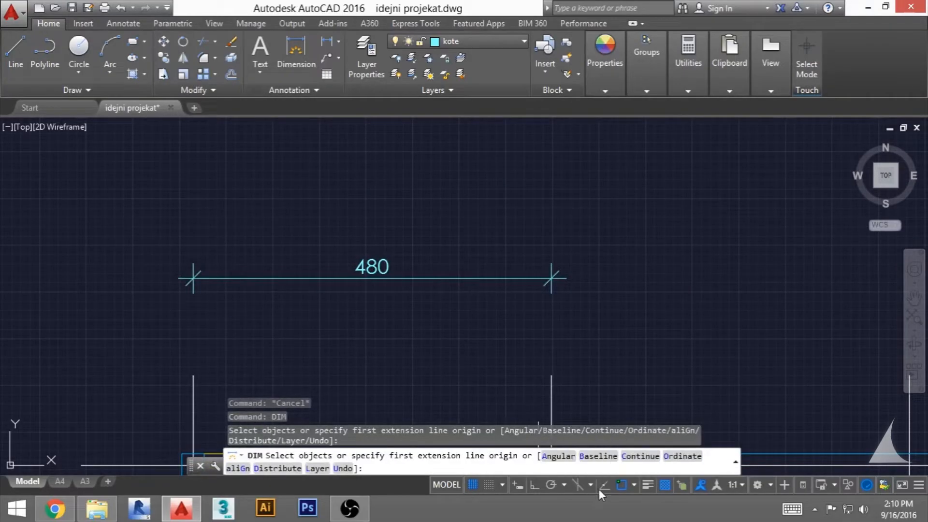
{"action": "left_click", "coordinate": [533, 483]}
{"action": "scroll", "coordinate": [477, 326], "scroll_direction": "down", "scroll_amount": 2}
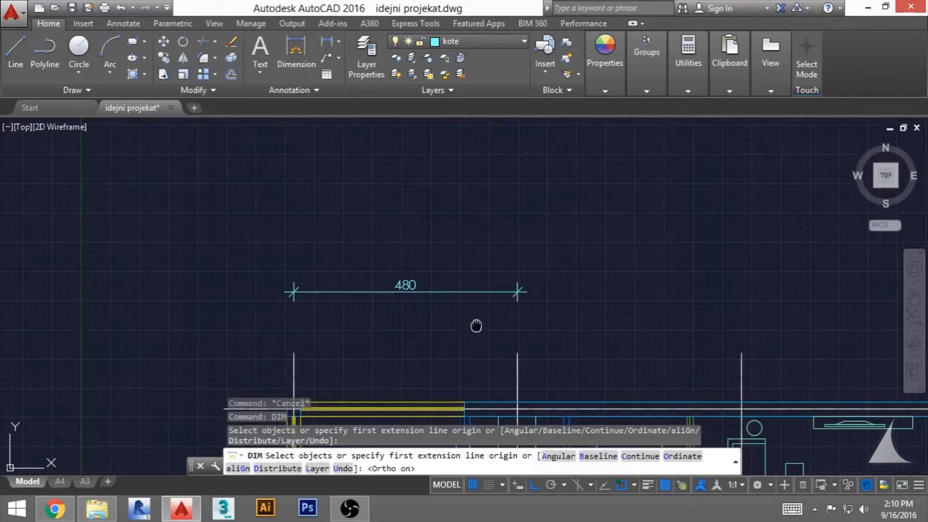
{"action": "scroll", "coordinate": [471, 348], "scroll_direction": "up", "scroll_amount": 2}
{"action": "left_click", "coordinate": [471, 356]}
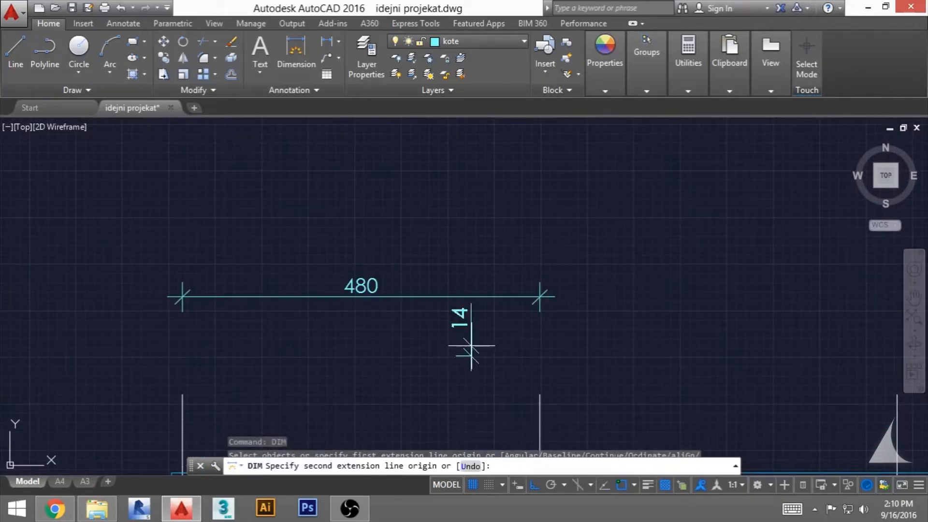
{"action": "left_click", "coordinate": [472, 184]}
{"action": "left_click", "coordinate": [368, 208]}
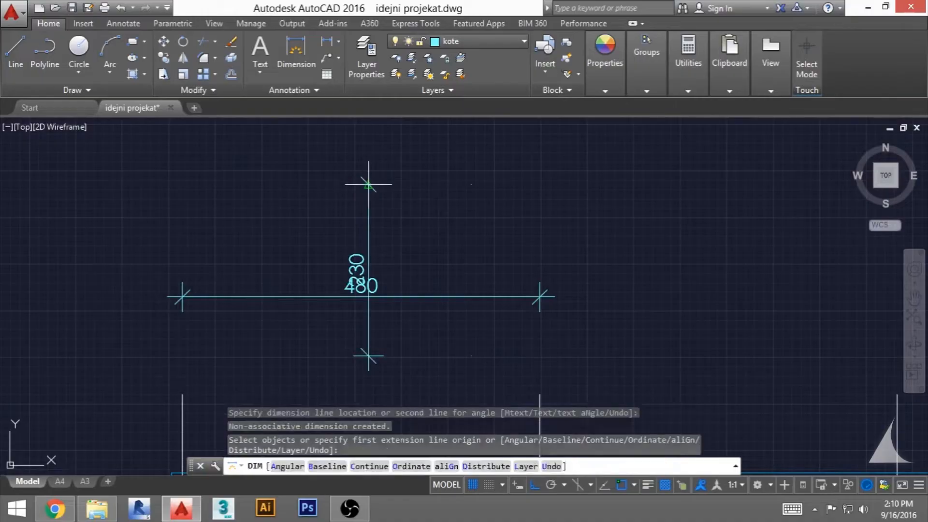
{"action": "scroll", "coordinate": [335, 291], "scroll_direction": "up", "scroll_amount": 1}
{"action": "key", "text": "Escape"}
- Move the horizontal axis dimension's text along its line, clear of the vertical dimension's text, using the text grip
{"action": "scroll", "coordinate": [449, 315], "scroll_direction": "down", "scroll_amount": 1}
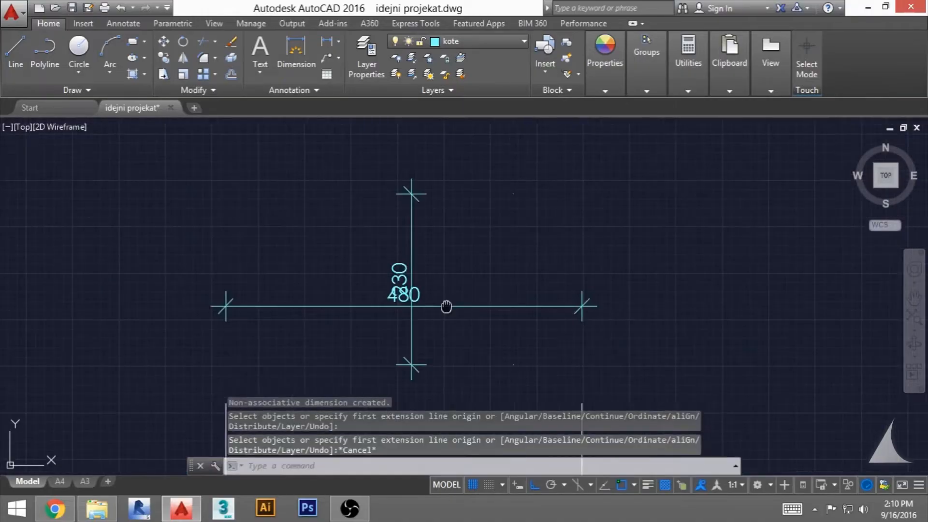
{"action": "middle_click_drag", "start_coordinate": [446, 307], "coordinate": [448, 292]}
{"action": "scroll", "coordinate": [404, 269], "scroll_direction": "up", "scroll_amount": 2}
{"action": "scroll", "coordinate": [484, 296], "scroll_direction": "down", "scroll_amount": 1}
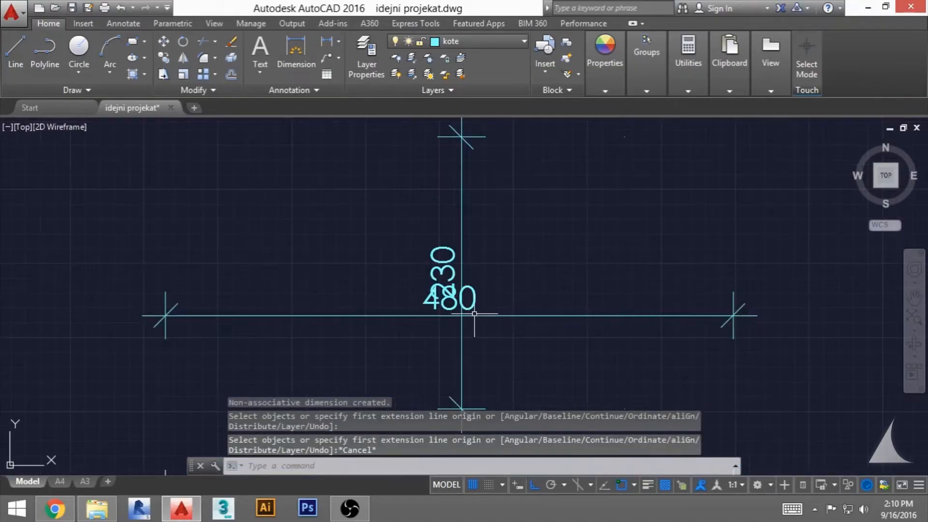
{"action": "left_click", "coordinate": [477, 300]}
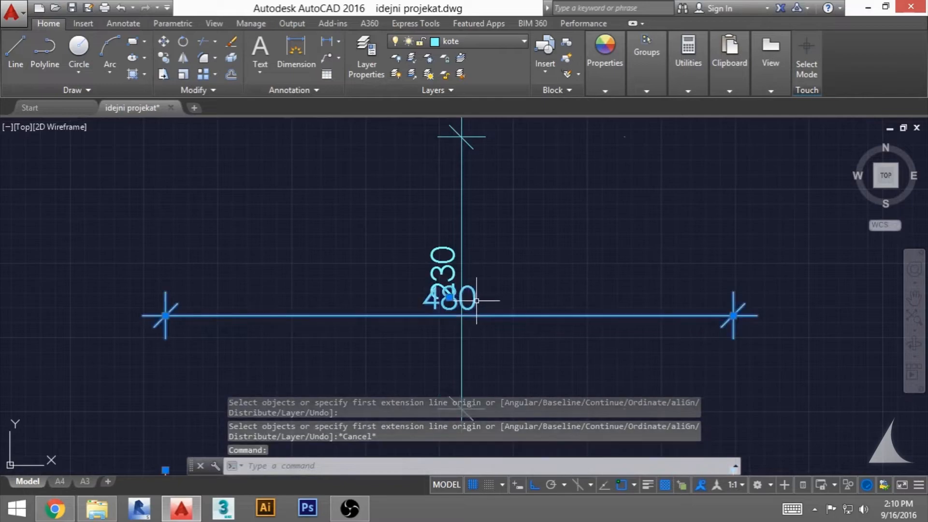
{"action": "left_click", "coordinate": [449, 297]}
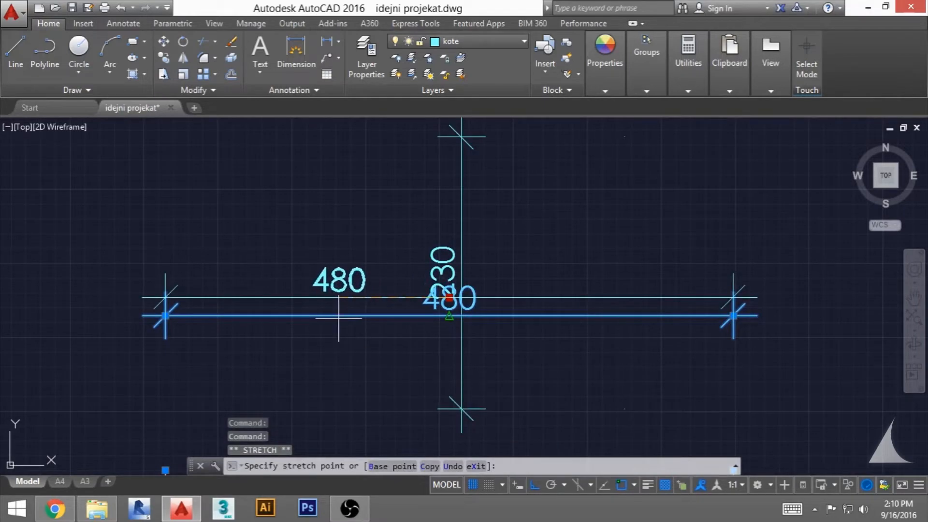
{"action": "scroll", "coordinate": [339, 318], "scroll_direction": "up", "scroll_amount": 4}
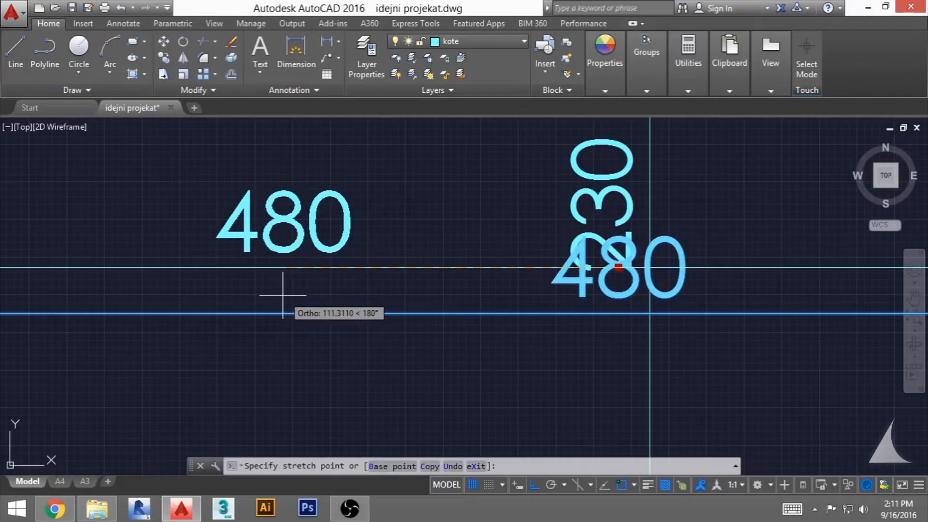
{"action": "left_click", "coordinate": [416, 296]}
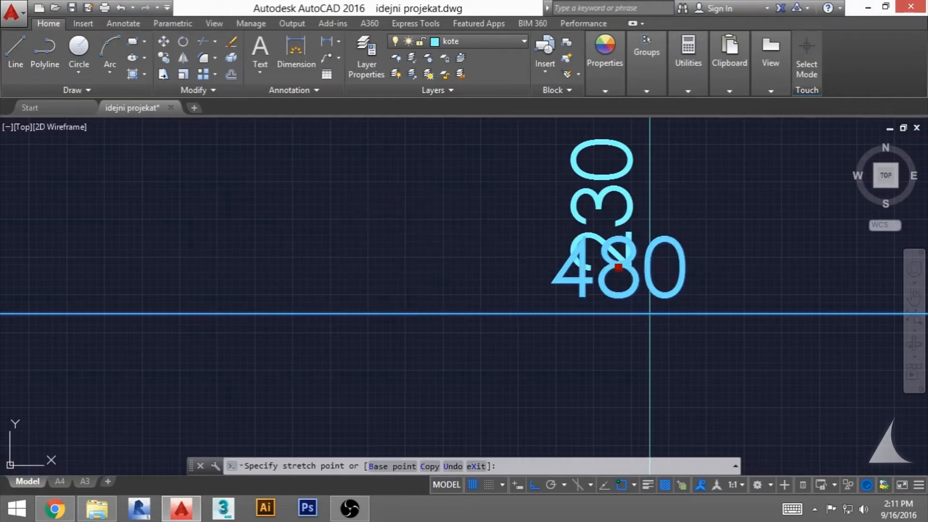
{"action": "scroll", "coordinate": [474, 337], "scroll_direction": "down", "scroll_amount": 4}
{"action": "scroll", "coordinate": [421, 348], "scroll_direction": "up", "scroll_amount": 2}
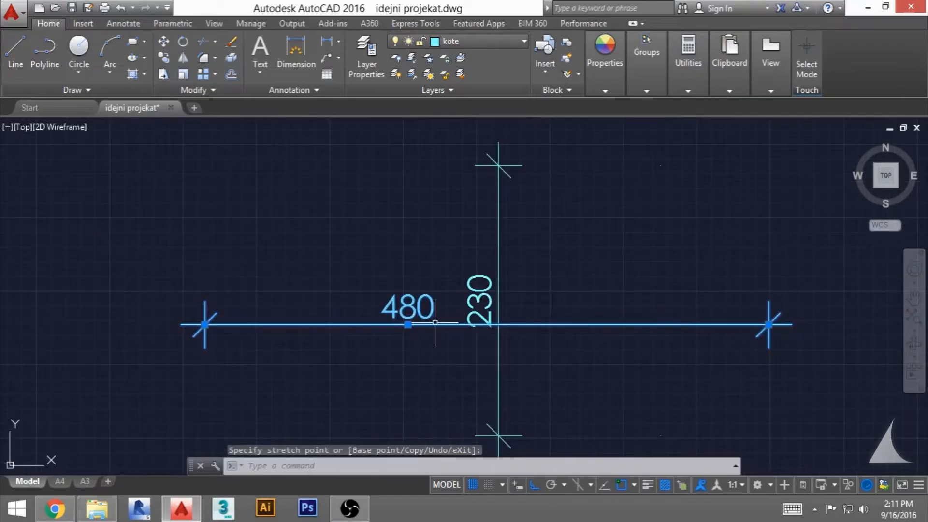
- Move the vertical dimension's text upward, clear of the horizontal dimension line, using its text grip, and clear the selection
{"action": "left_click", "coordinate": [484, 308]}
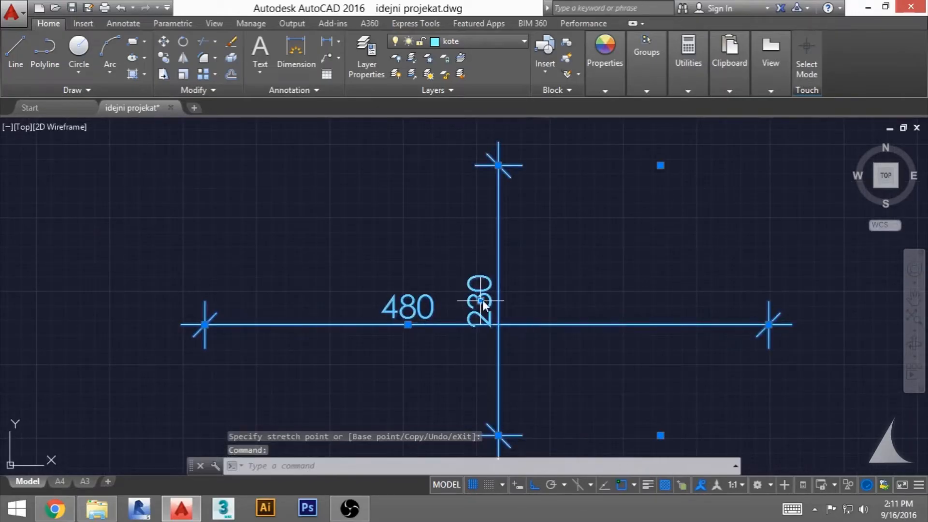
{"action": "left_click", "coordinate": [481, 301]}
{"action": "scroll", "coordinate": [481, 247], "scroll_direction": "up", "scroll_amount": 5}
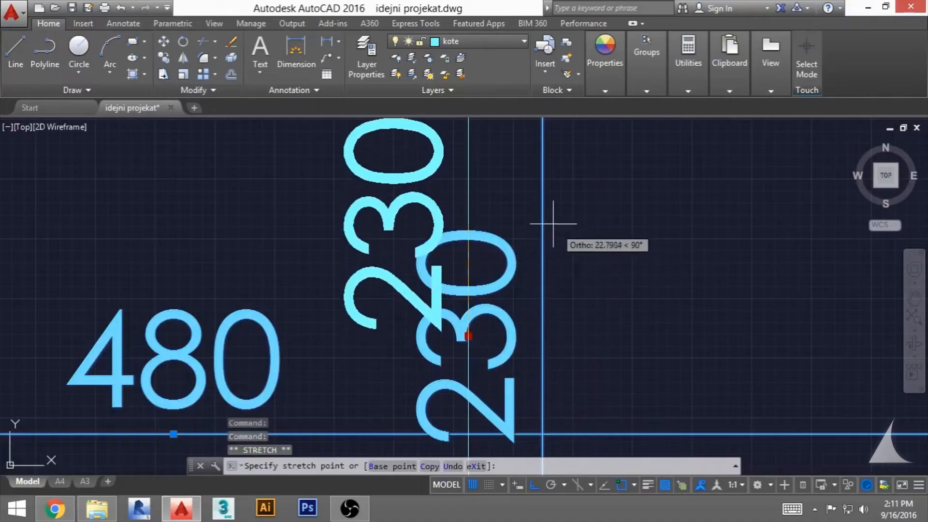
{"action": "scroll", "coordinate": [411, 314], "scroll_direction": "down", "scroll_amount": 6}
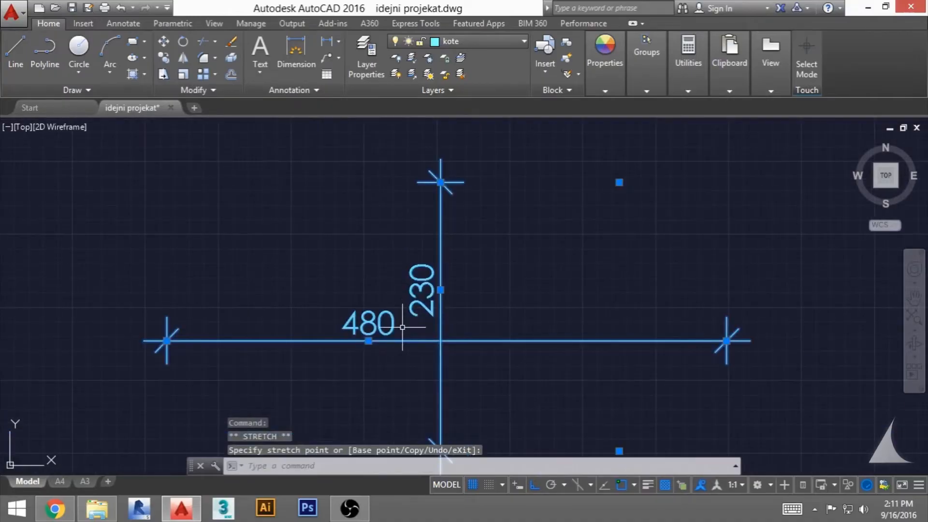
{"action": "mouse_move", "coordinate": [402, 327]}
{"action": "middle_mouse_down"}
{"action": "mouse_move", "coordinate": [408, 302]}
{"action": "mouse_move", "coordinate": [424, 299]}
{"action": "middle_mouse_up"}
{"action": "key", "text": "Escape"}
{"action": "scroll", "coordinate": [430, 338], "scroll_direction": "down", "scroll_amount": 3}
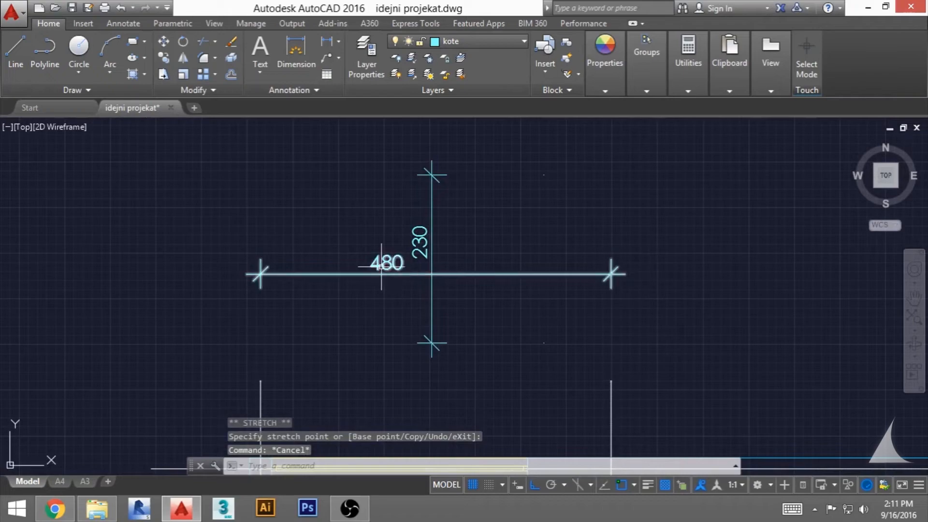
- Erase the vertical dimension and move the horizontal axis dimension's text back to the middle of its line
{"action": "left_click", "coordinate": [453, 326]}
{"action": "left_click", "coordinate": [353, 310]}
{"action": "key", "text": "Delete"}
{"action": "left_click", "coordinate": [380, 263]}
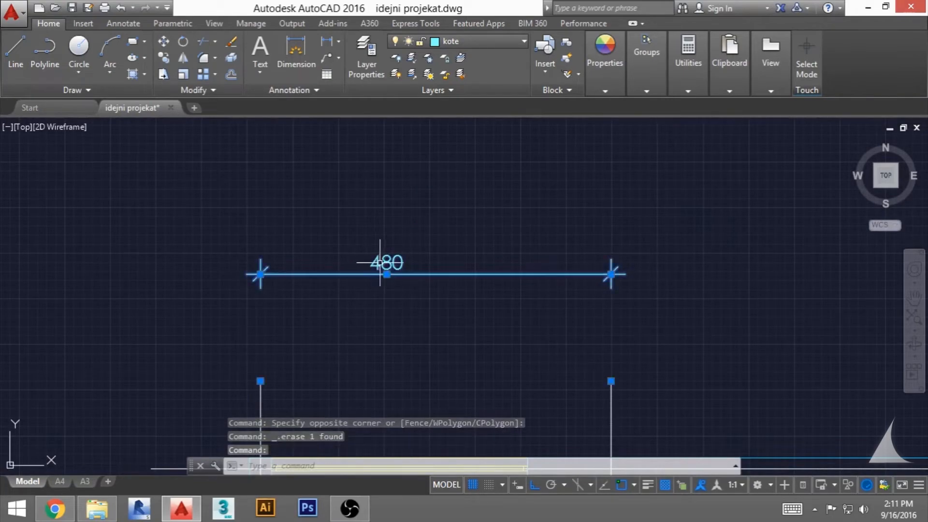
{"action": "left_click", "coordinate": [387, 274]}
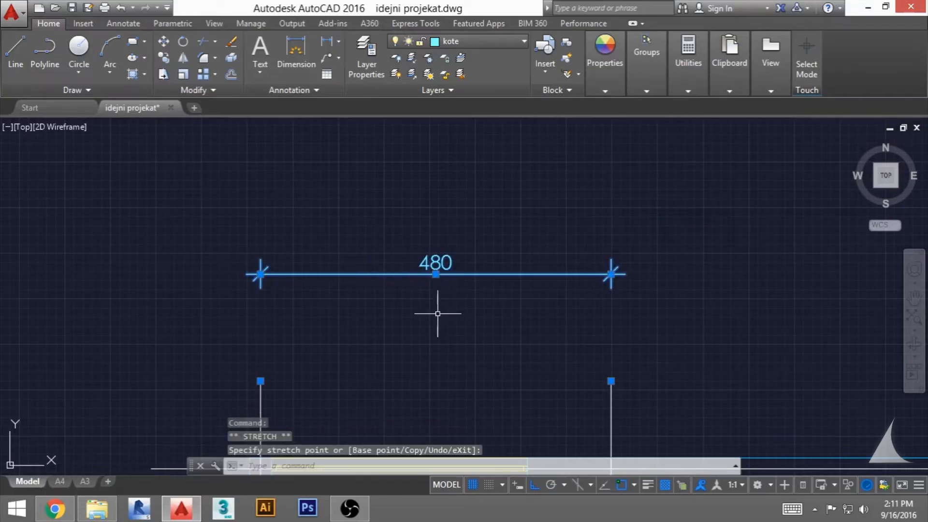
{"action": "key", "text": "Escape"}
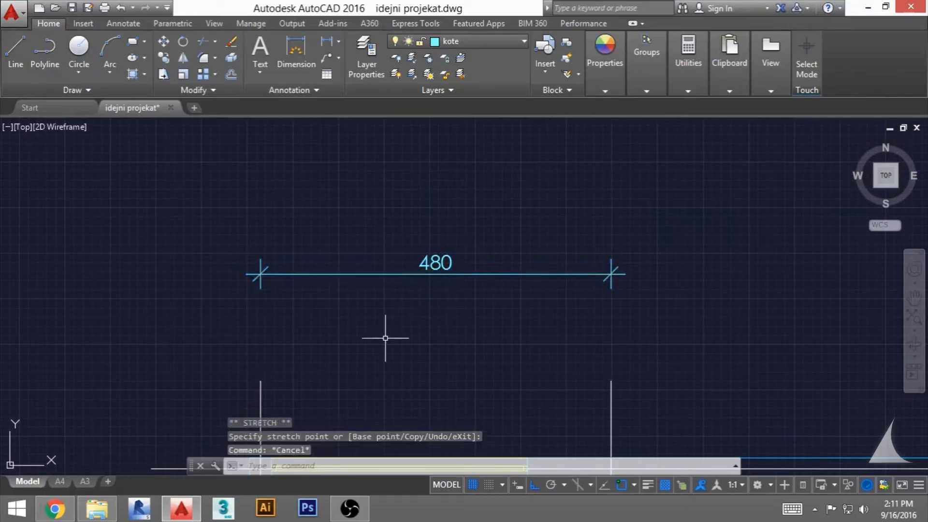
- Use DIM's Continue option to extend the horizontal axis dimension into a chain reaching the third and fourth vertical axes
{"action": "scroll", "coordinate": [385, 338], "scroll_direction": "down", "scroll_amount": 2}
{"action": "scroll", "coordinate": [405, 315], "scroll_direction": "up", "scroll_amount": 2}
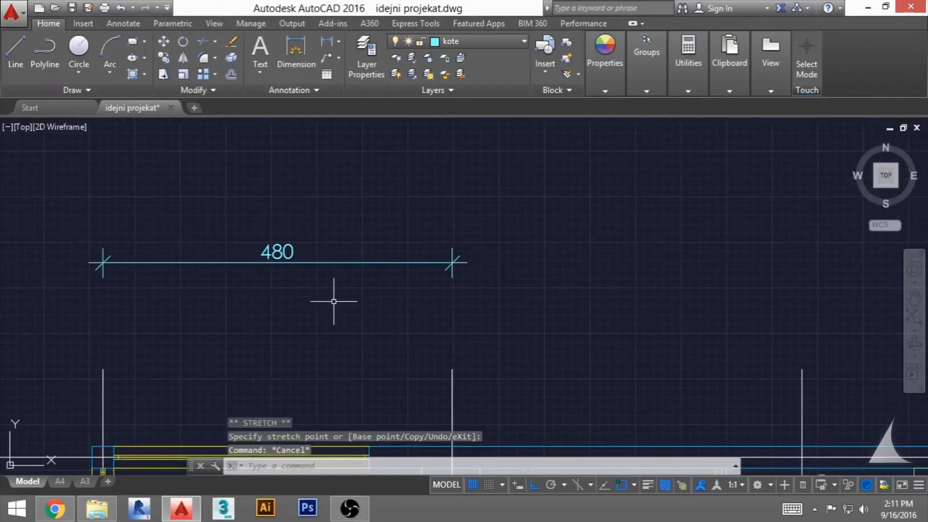
{"action": "mouse_move", "coordinate": [694, 279]}
{"action": "middle_mouse_down"}
{"action": "mouse_move", "coordinate": [565, 225]}
{"action": "mouse_move", "coordinate": [521, 272]}
{"action": "middle_mouse_up"}
{"action": "scroll", "coordinate": [566, 226], "scroll_direction": "down", "scroll_amount": 2}
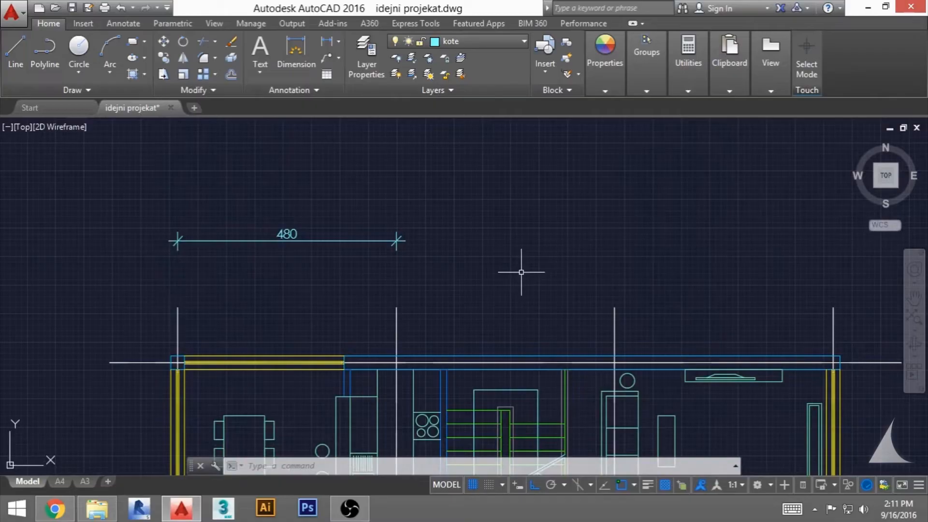
{"action": "key", "text": "Return"}
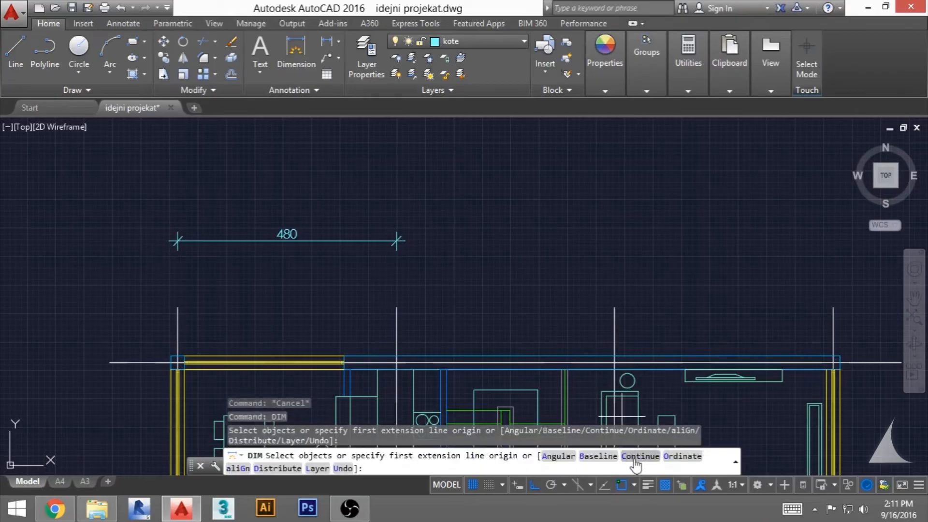
{"action": "left_click", "coordinate": [639, 463]}
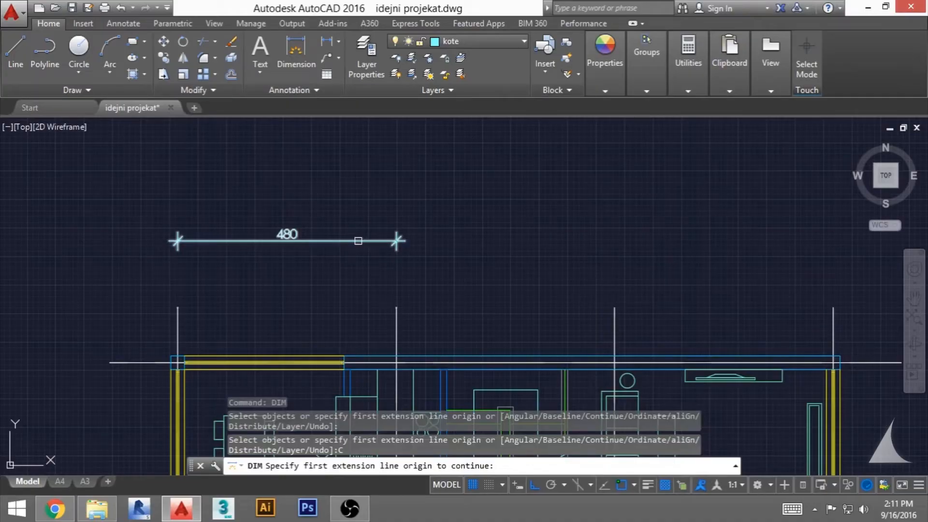
{"action": "left_click", "coordinate": [358, 241]}
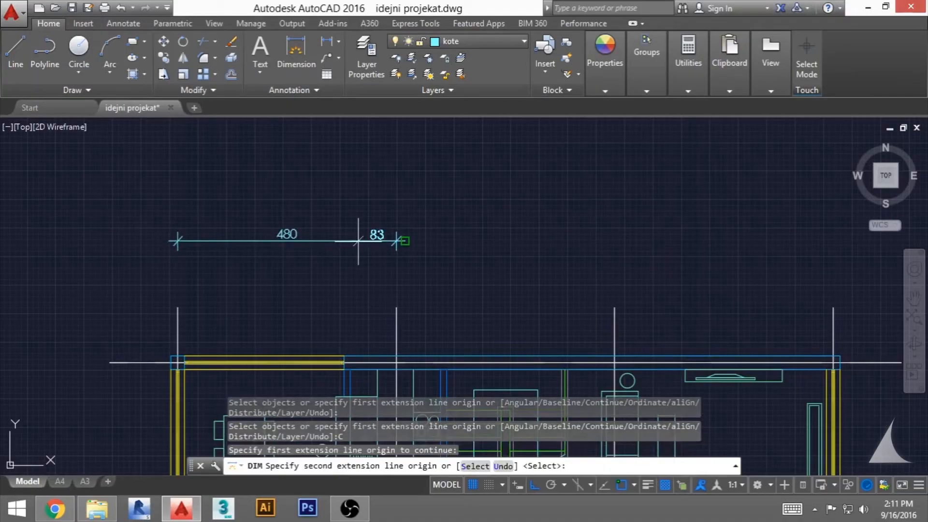
{"action": "left_click", "coordinate": [614, 293]}
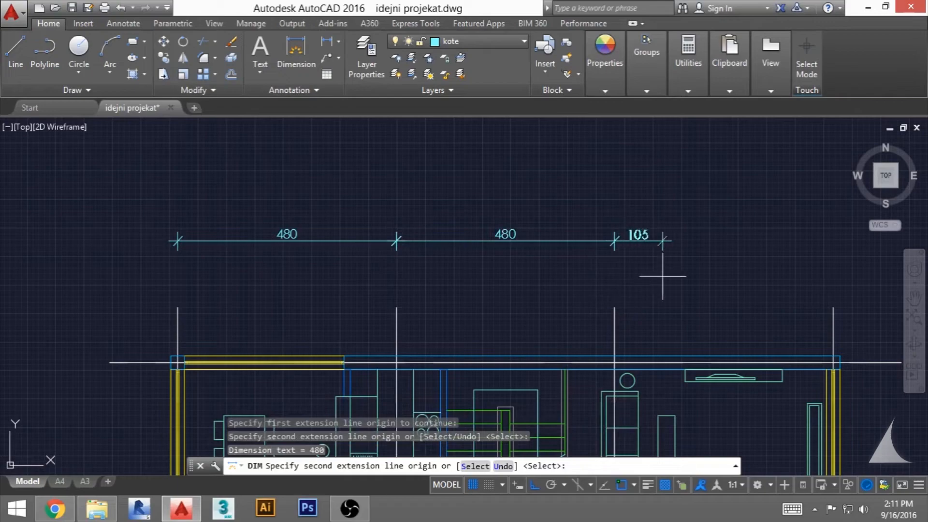
{"action": "left_click", "coordinate": [833, 307]}
{"action": "key", "text": "Return"}
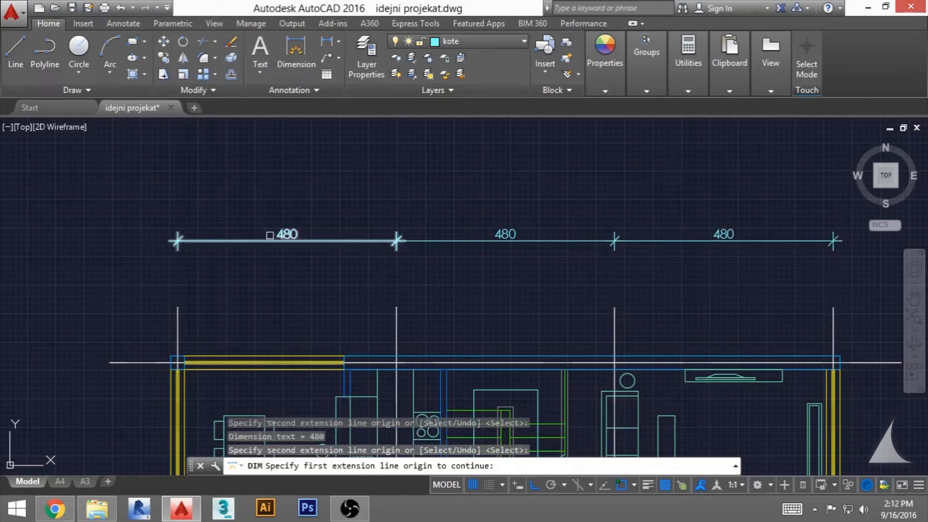
{"action": "key", "text": "Escape"}
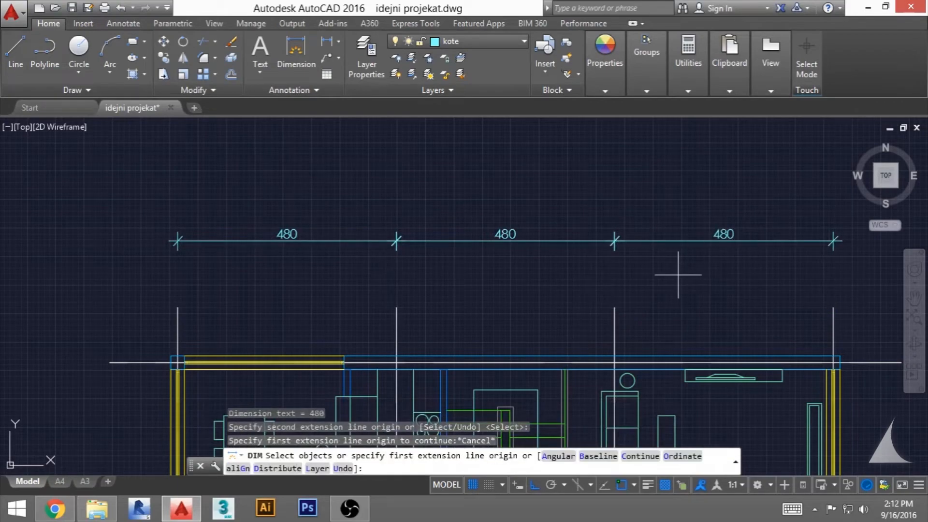
- Dimension the distance between the upper and middle horizontal axes, placing the vertical dimension line left of the plan
{"action": "scroll", "coordinate": [614, 290], "scroll_direction": "down", "scroll_amount": 3}
{"action": "middle_click_drag", "start_coordinate": [442, 278], "coordinate": [451, 181]}
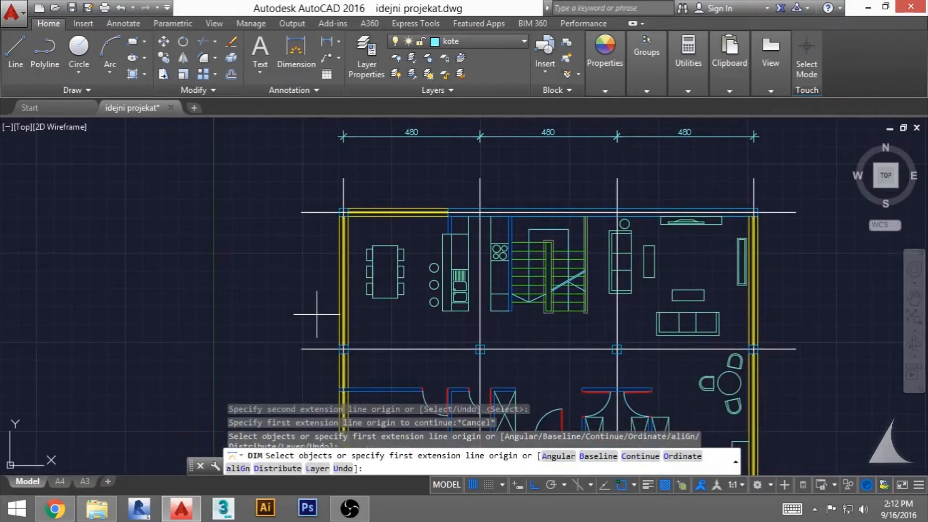
{"action": "left_click", "coordinate": [301, 212]}
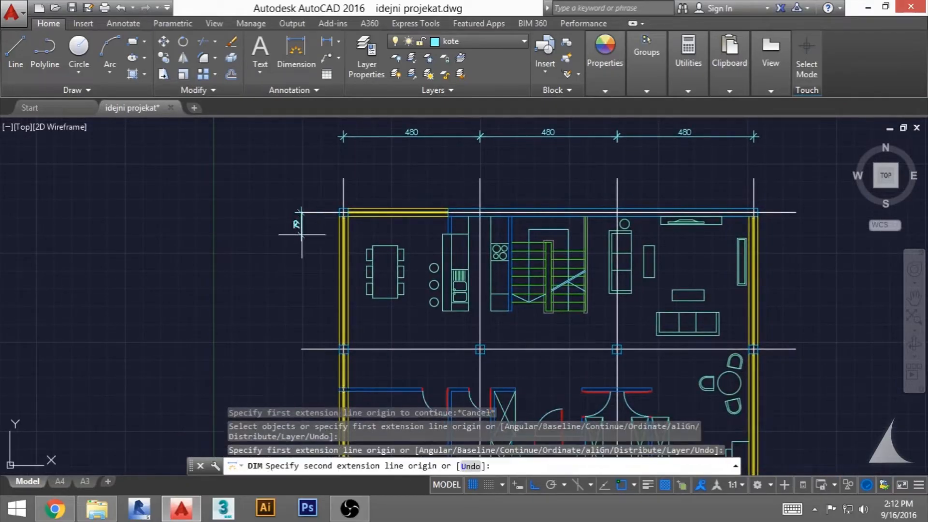
{"action": "left_click", "coordinate": [301, 349]}
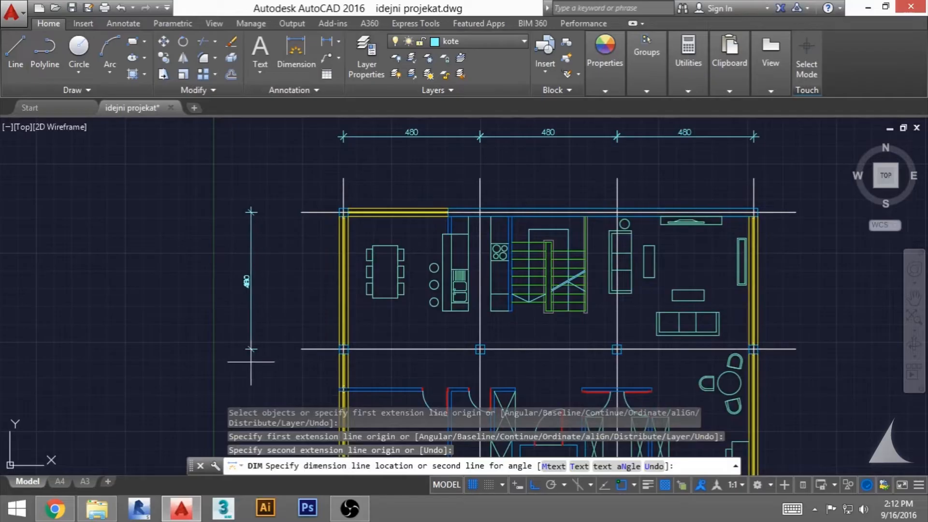
{"action": "left_click", "coordinate": [252, 378]}
- Continue the vertical axis dimension down to the lowest horizontal axis and end the DIM command
{"action": "middle_click_drag", "start_coordinate": [276, 367], "coordinate": [277, 262]}
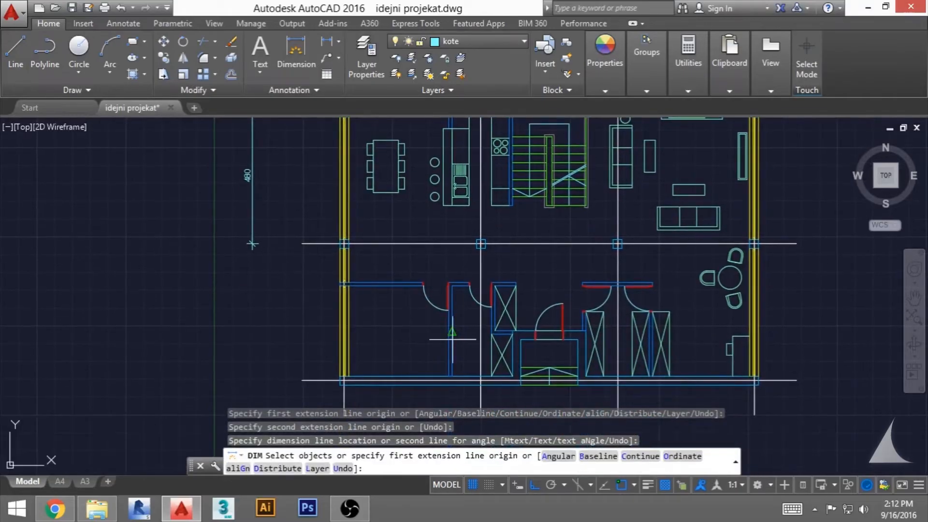
{"action": "left_click", "coordinate": [641, 456]}
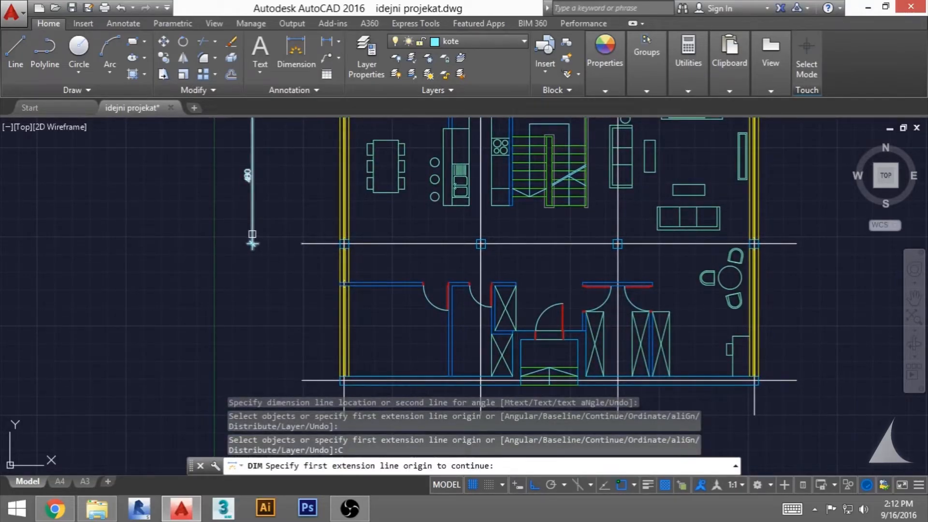
{"action": "left_click", "coordinate": [253, 243]}
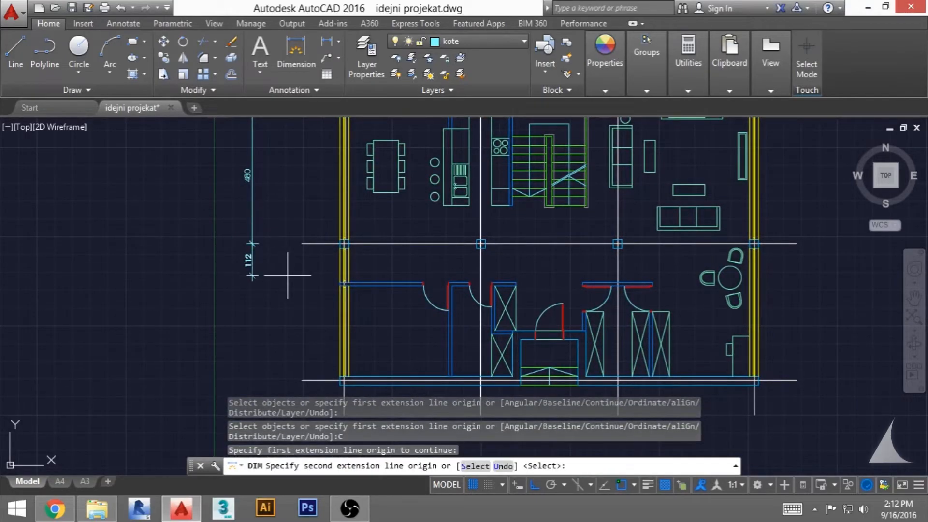
{"action": "left_click", "coordinate": [301, 381]}
{"action": "key", "text": "Return"}
{"action": "key", "text": "Escape"}
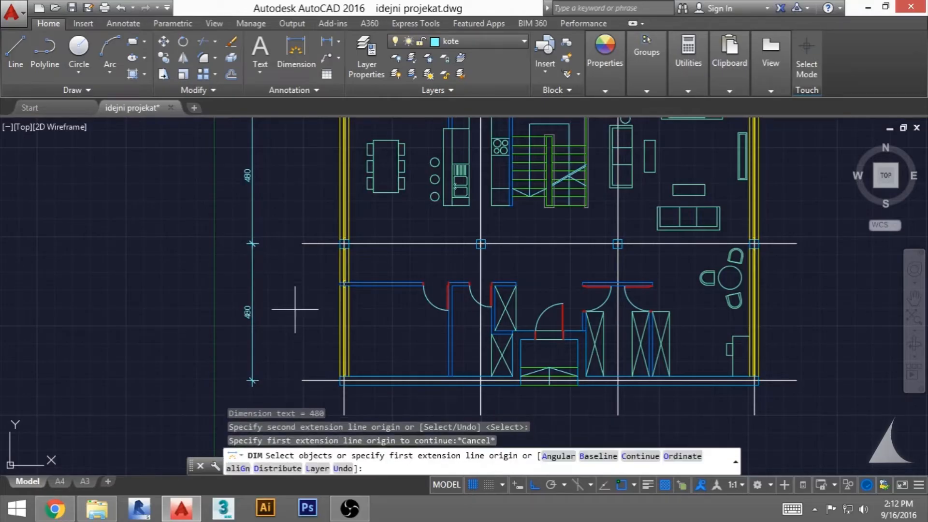
{"action": "scroll", "coordinate": [295, 310], "scroll_direction": "down", "scroll_amount": 3}
{"action": "key", "text": "Escape"}
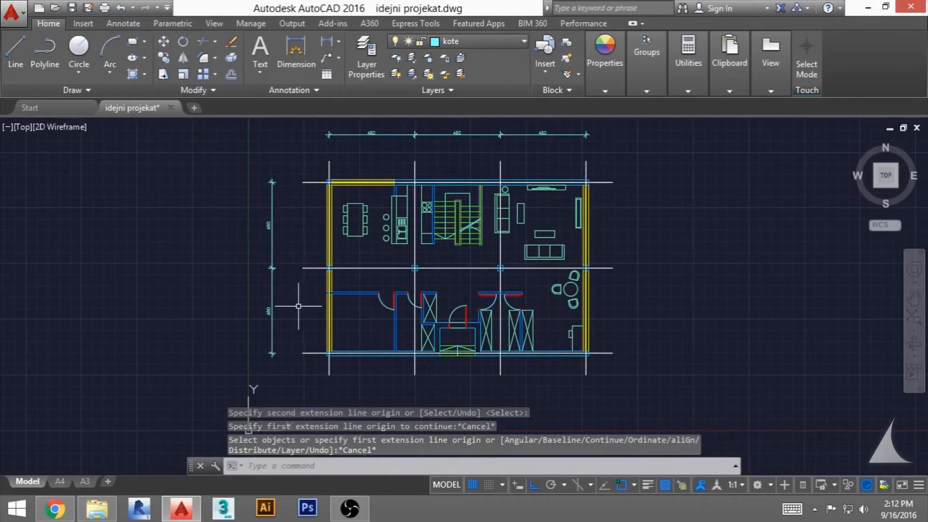
{"action": "scroll", "coordinate": [298, 306], "scroll_direction": "up", "scroll_amount": 4}
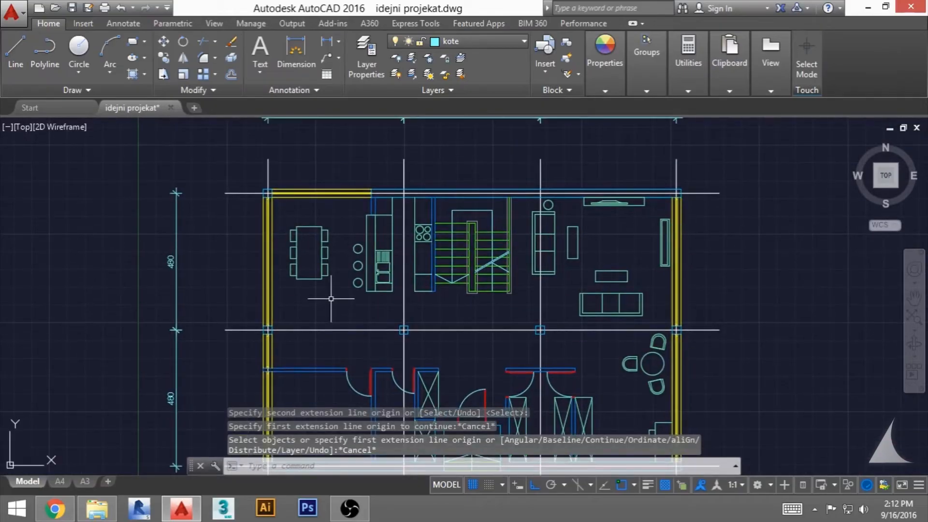
{"action": "middle_click_drag", "start_coordinate": [331, 299], "coordinate": [319, 232]}
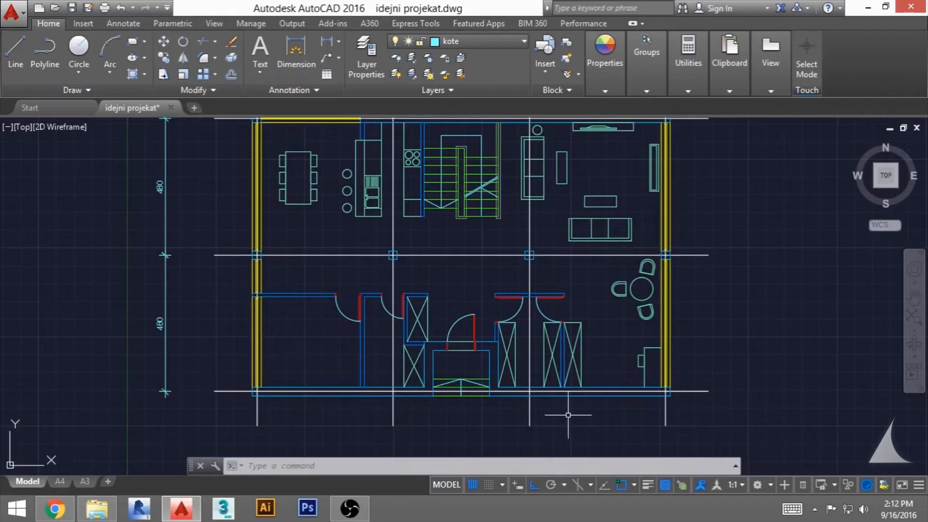
{"action": "middle_click_drag", "start_coordinate": [582, 427], "coordinate": [583, 401]}
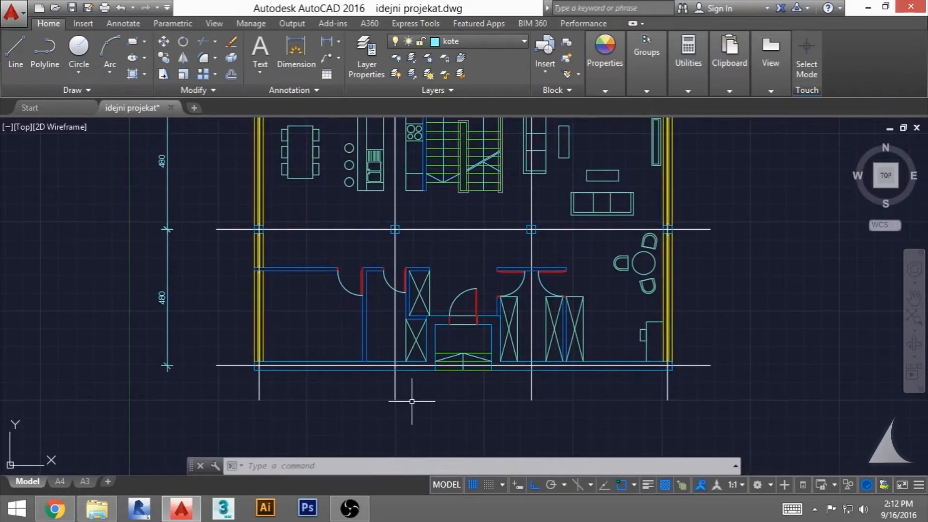
{"action": "middle_click_drag", "start_coordinate": [396, 405], "coordinate": [411, 406]}
{"action": "middle_click_drag", "start_coordinate": [305, 342], "coordinate": [300, 356]}
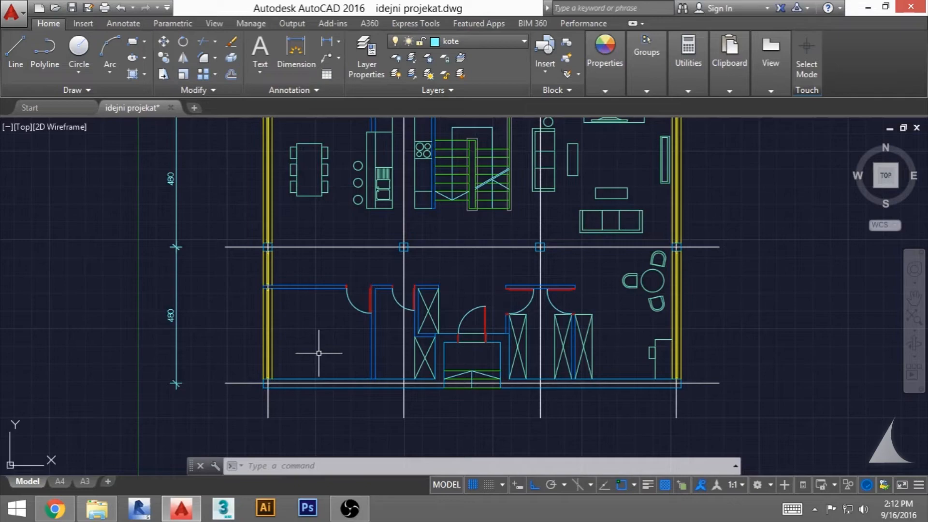
{"action": "scroll", "coordinate": [318, 353], "scroll_direction": "up", "scroll_amount": 2}
{"action": "middle_click_drag", "start_coordinate": [305, 355], "coordinate": [302, 358]}
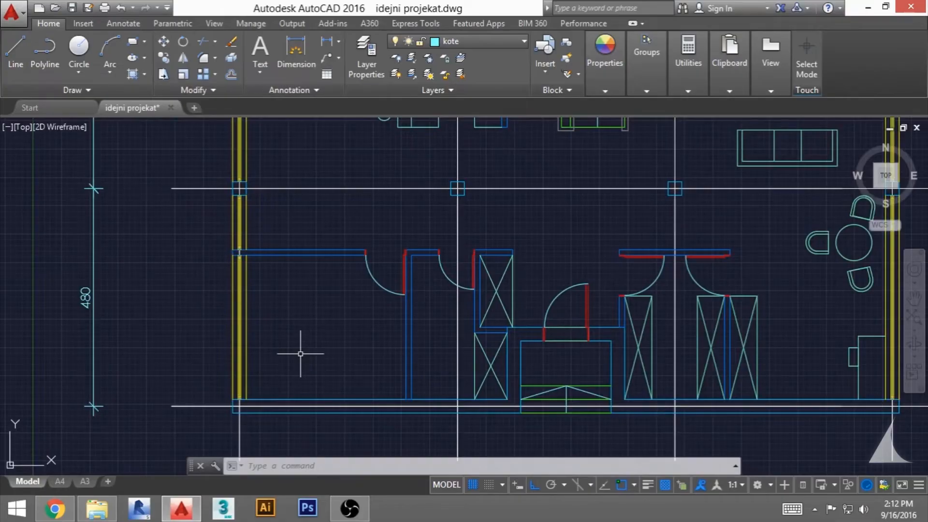
- Use DIM's Angular option to dimension the angle between the left and bottom walls, placing the arc inside the plan's lower-left corner
{"action": "type", "text": "dim"}
{"action": "key", "text": "Return"}
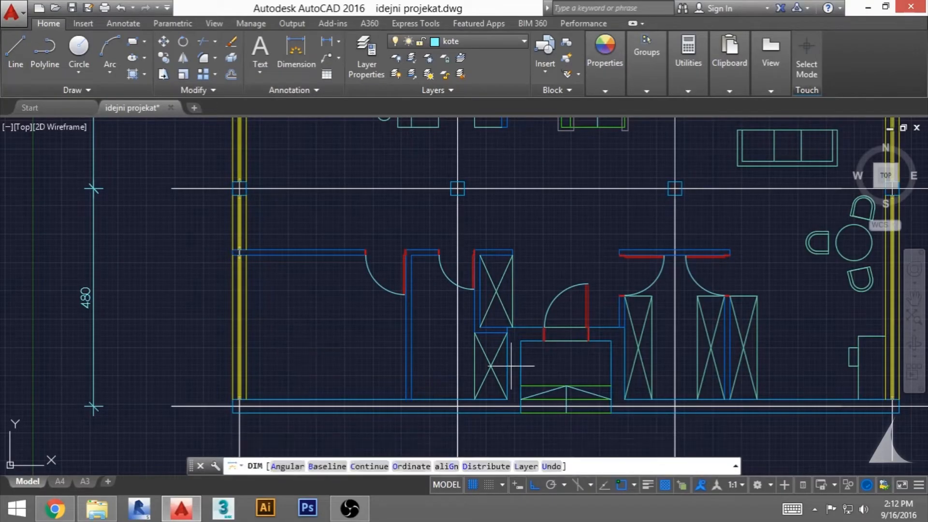
{"action": "mouse_move", "coordinate": [572, 437]}
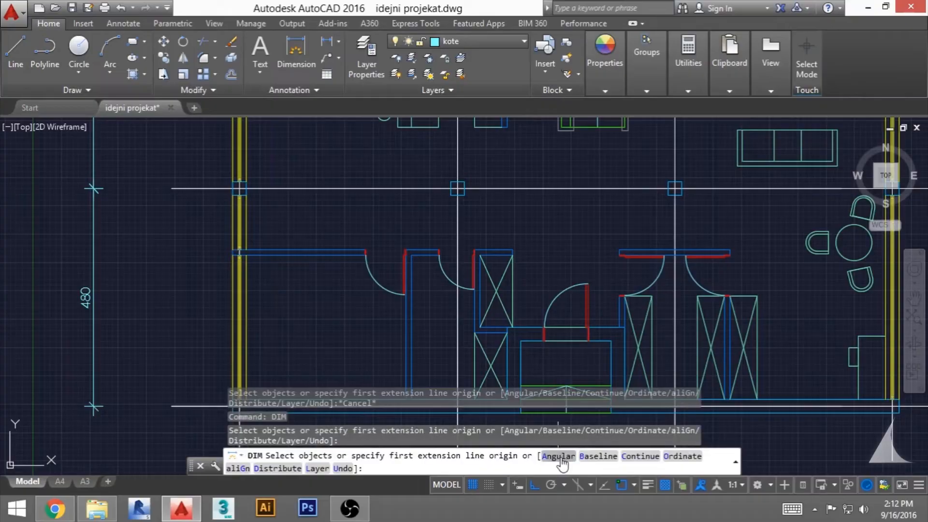
{"action": "left_click", "coordinate": [557, 457]}
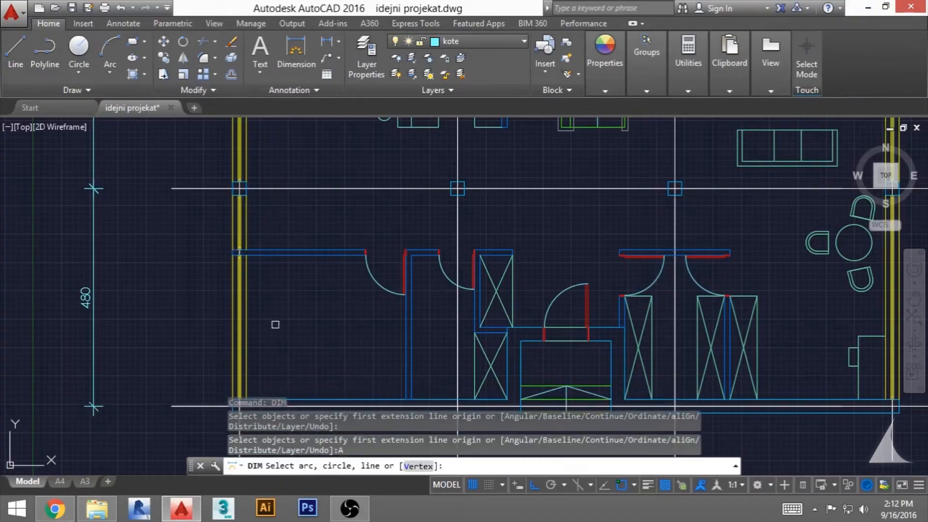
{"action": "left_click", "coordinate": [247, 338]}
{"action": "middle_click_drag", "start_coordinate": [269, 356], "coordinate": [300, 250]}
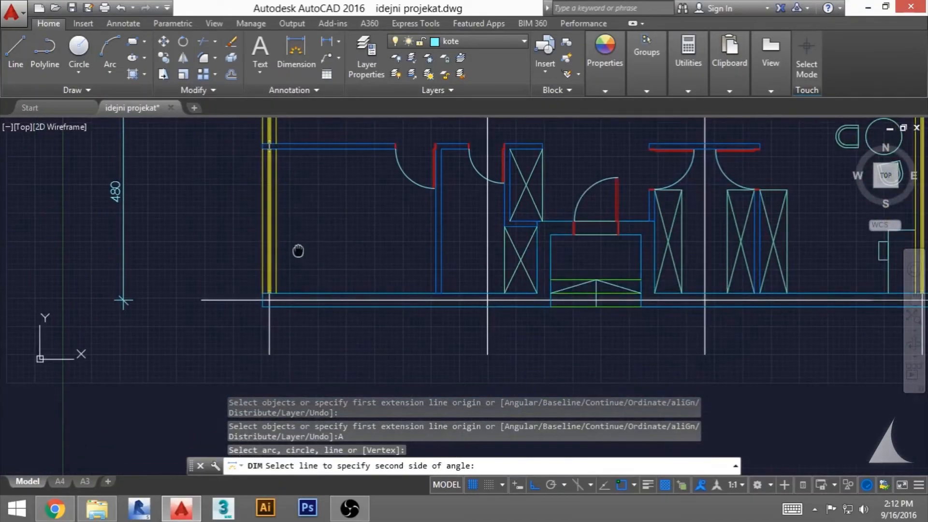
{"action": "left_click", "coordinate": [307, 293]}
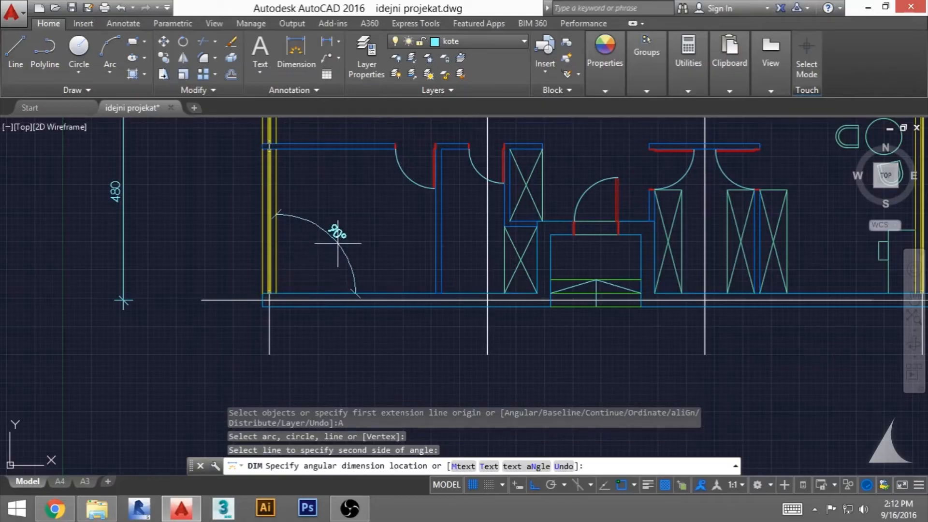
{"action": "left_click", "coordinate": [307, 265]}
{"action": "scroll", "coordinate": [311, 259], "scroll_direction": "up", "scroll_amount": 3}
{"action": "key", "text": "Escape"}
{"action": "scroll", "coordinate": [389, 321], "scroll_direction": "down", "scroll_amount": 3}
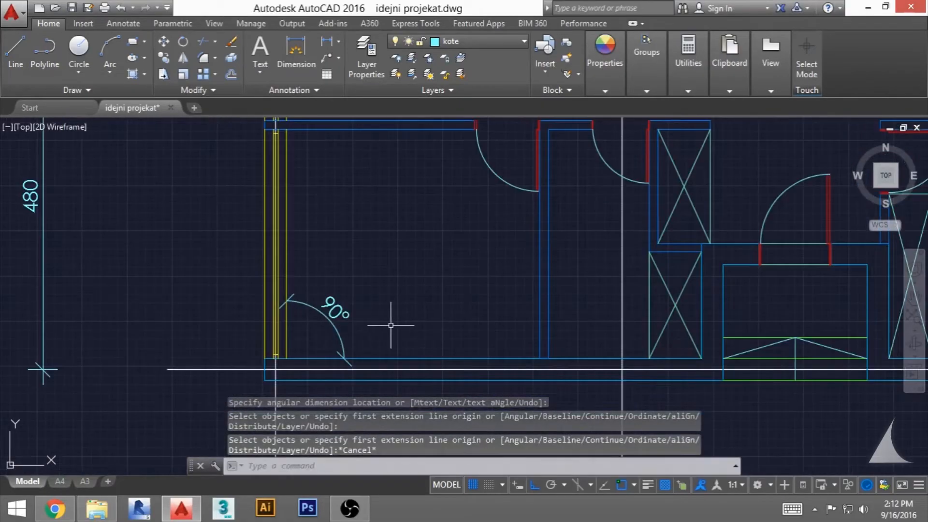
- Dimension the diameter of the round table with DIM, placing the text outside the circle between the left and lower chairs
{"action": "mouse_move", "coordinate": [431, 270]}
{"action": "middle_mouse_down"}
{"action": "mouse_move", "coordinate": [387, 327]}
{"action": "mouse_move", "coordinate": [296, 273]}
{"action": "mouse_move", "coordinate": [315, 288]}
{"action": "mouse_move", "coordinate": [261, 353]}
{"action": "middle_mouse_up"}
{"action": "middle_click_drag", "start_coordinate": [287, 321], "coordinate": [286, 341]}
{"action": "mouse_move", "coordinate": [454, 265]}
{"action": "middle_mouse_down"}
{"action": "mouse_move", "coordinate": [284, 258]}
{"action": "mouse_move", "coordinate": [350, 259]}
{"action": "mouse_move", "coordinate": [423, 190]}
{"action": "mouse_move", "coordinate": [416, 216]}
{"action": "mouse_move", "coordinate": [308, 225]}
{"action": "middle_mouse_up"}
{"action": "middle_click_drag", "start_coordinate": [396, 247], "coordinate": [476, 246]}
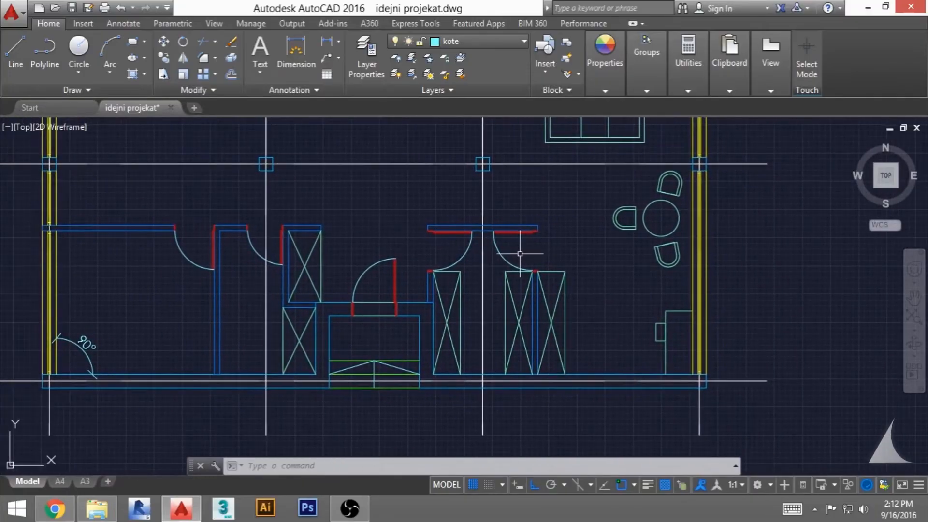
{"action": "middle_click_drag", "start_coordinate": [538, 255], "coordinate": [518, 250]}
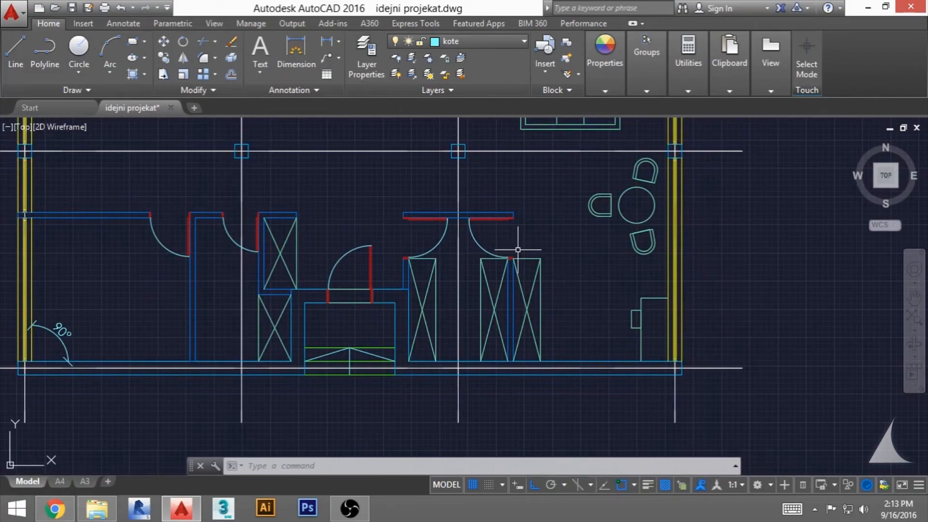
{"action": "type", "text": "d"}
{"action": "key", "text": "Return"}
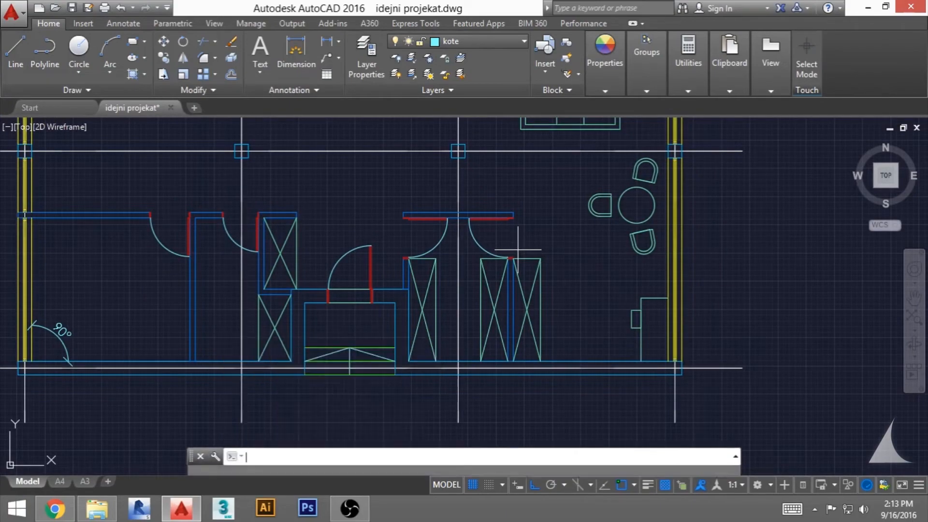
{"action": "key", "text": "Escape"}
{"action": "key", "text": "Return"}
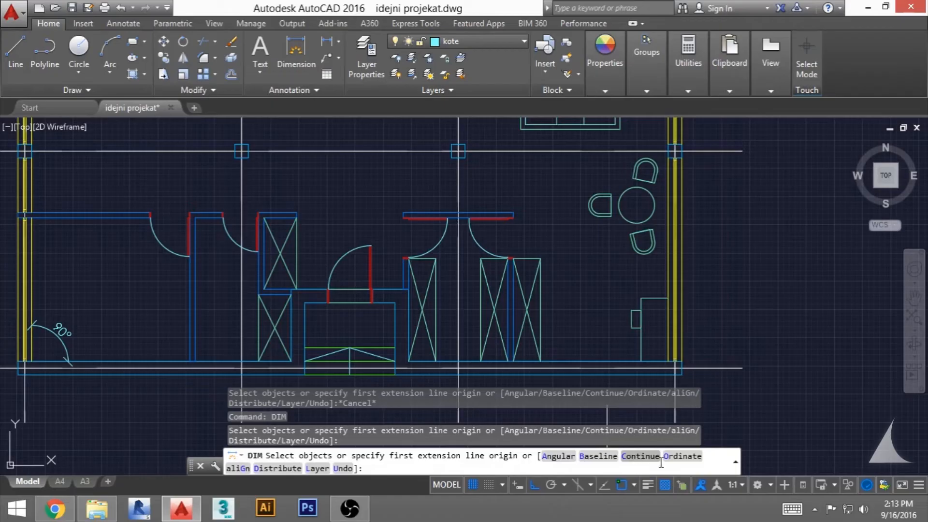
{"action": "middle_click_drag", "start_coordinate": [602, 258], "coordinate": [476, 322]}
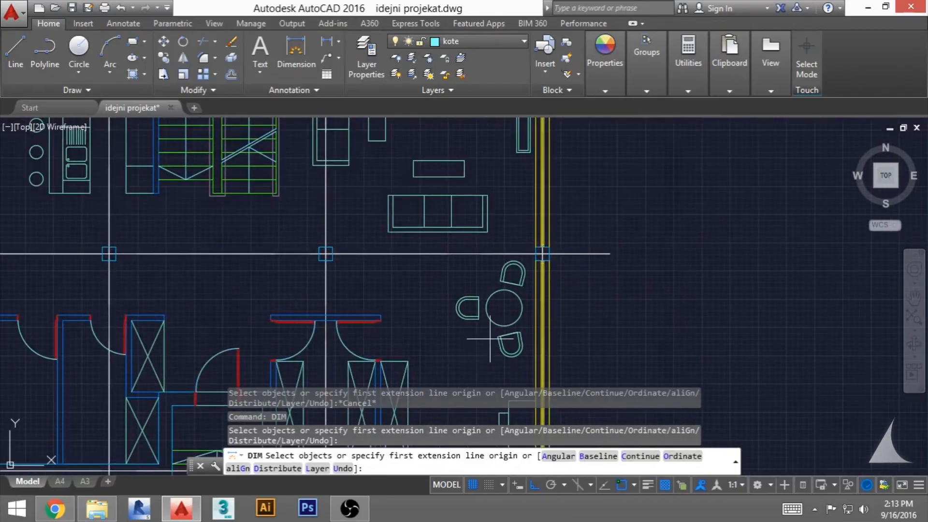
{"action": "scroll", "coordinate": [452, 357], "scroll_direction": "up", "scroll_amount": 4}
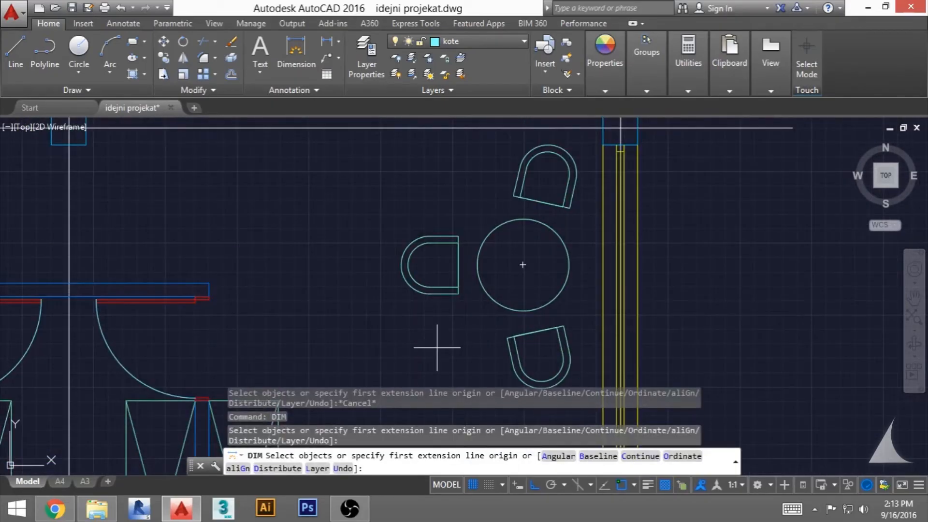
{"action": "scroll", "coordinate": [437, 348], "scroll_direction": "down", "scroll_amount": 2}
{"action": "middle_click_drag", "start_coordinate": [437, 348], "coordinate": [511, 379]}
{"action": "middle_click_drag", "start_coordinate": [455, 319], "coordinate": [517, 175]}
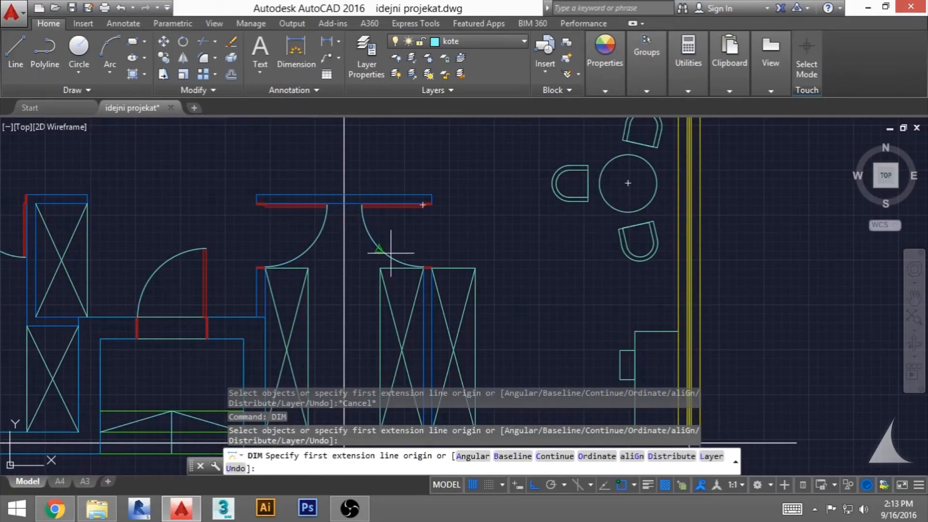
{"action": "middle_click_drag", "start_coordinate": [488, 244], "coordinate": [333, 331]}
{"action": "scroll", "coordinate": [434, 315], "scroll_direction": "up", "scroll_amount": 2}
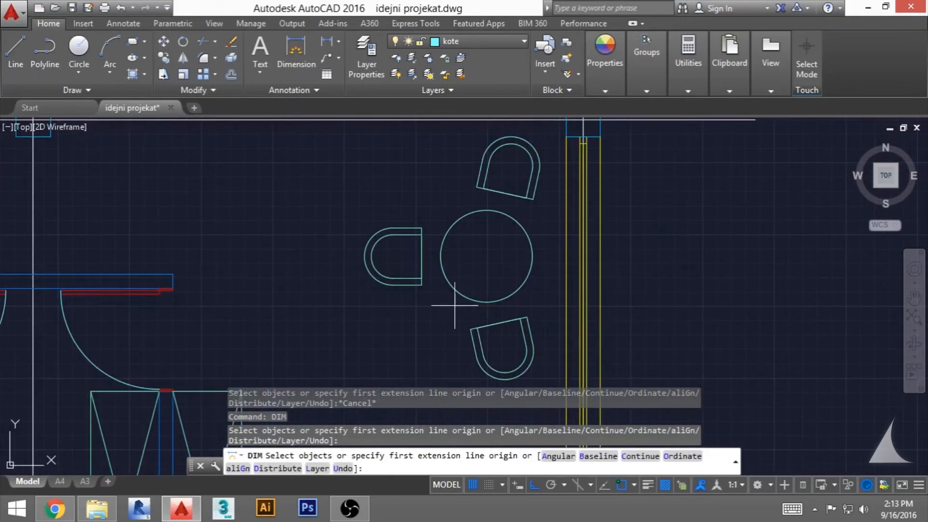
{"action": "scroll", "coordinate": [454, 305], "scroll_direction": "up", "scroll_amount": 4}
{"action": "left_click", "coordinate": [459, 278]}
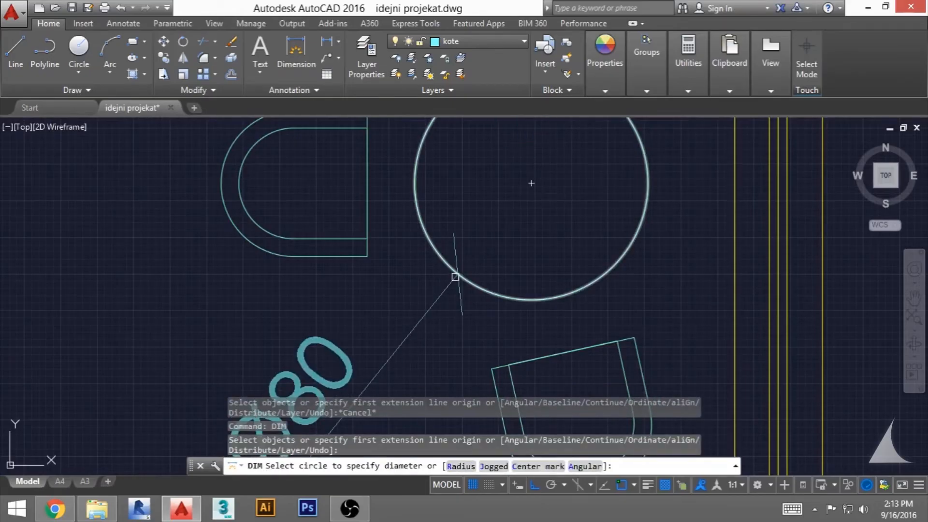
{"action": "left_click", "coordinate": [456, 277]}
{"action": "scroll", "coordinate": [442, 276], "scroll_direction": "down", "scroll_amount": 5}
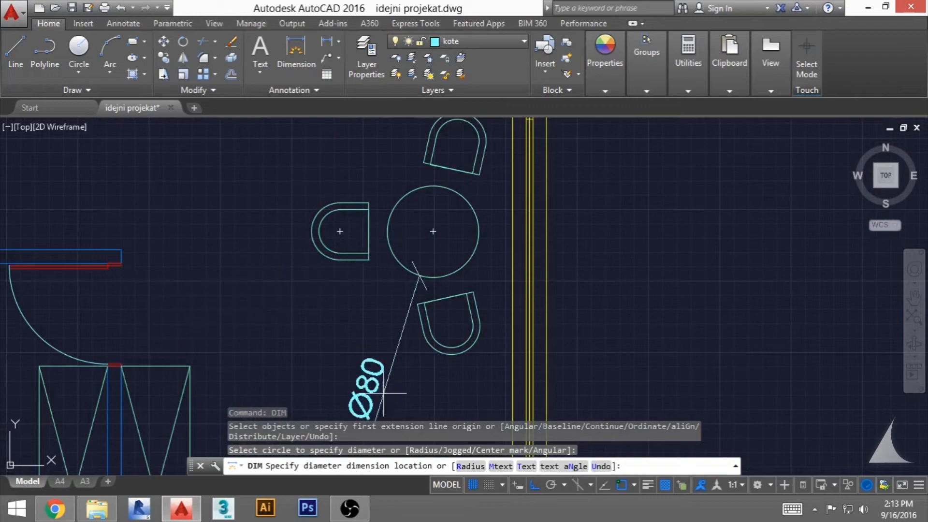
{"action": "left_click", "coordinate": [377, 305]}
{"action": "key", "text": "Escape"}
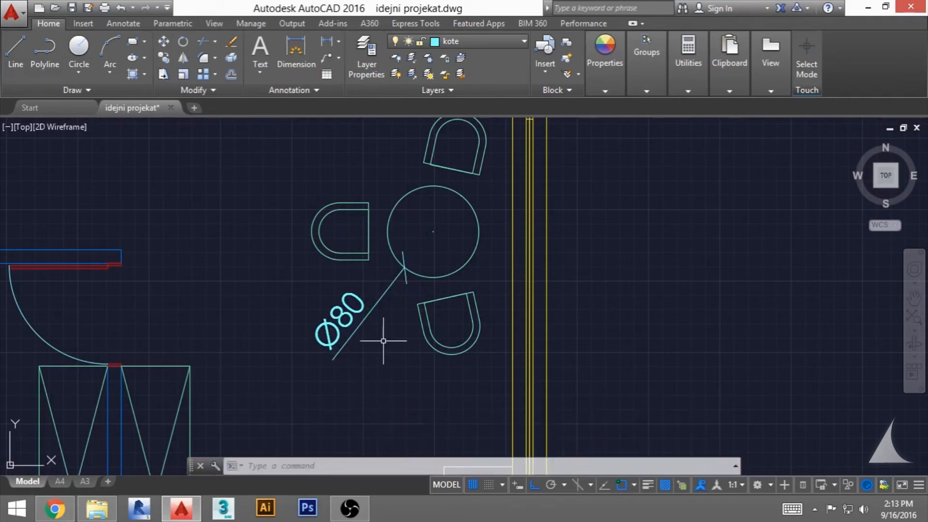
- Dimension the radius of the left swing arc of the paired doors with DIM, placing the text between the wardrobes
{"action": "mouse_move", "coordinate": [375, 356]}
{"action": "middle_mouse_down"}
{"action": "mouse_move", "coordinate": [400, 266]}
{"action": "mouse_move", "coordinate": [369, 328]}
{"action": "middle_mouse_up"}
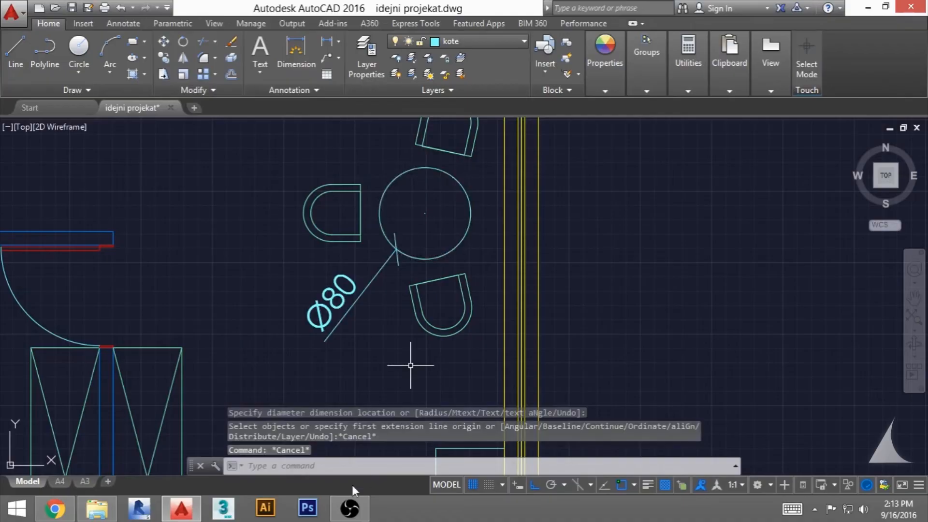
{"action": "scroll", "coordinate": [372, 338], "scroll_direction": "down", "scroll_amount": 2}
{"action": "middle_click_drag", "start_coordinate": [358, 368], "coordinate": [596, 297]}
{"action": "middle_click_drag", "start_coordinate": [442, 316], "coordinate": [475, 368]}
{"action": "scroll", "coordinate": [378, 322], "scroll_direction": "up", "scroll_amount": 4}
{"action": "key", "text": "space"}
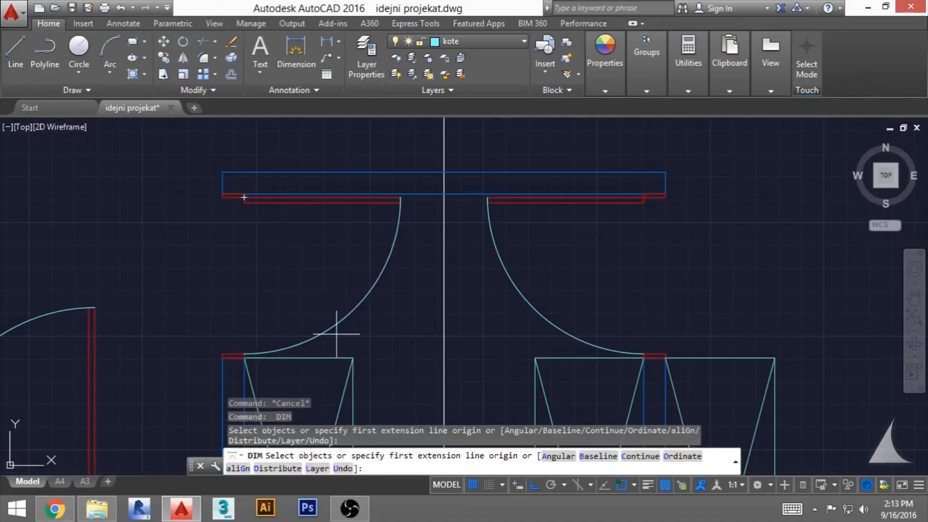
{"action": "left_click", "coordinate": [333, 330]}
{"action": "scroll", "coordinate": [368, 238], "scroll_direction": "down", "scroll_amount": 3}
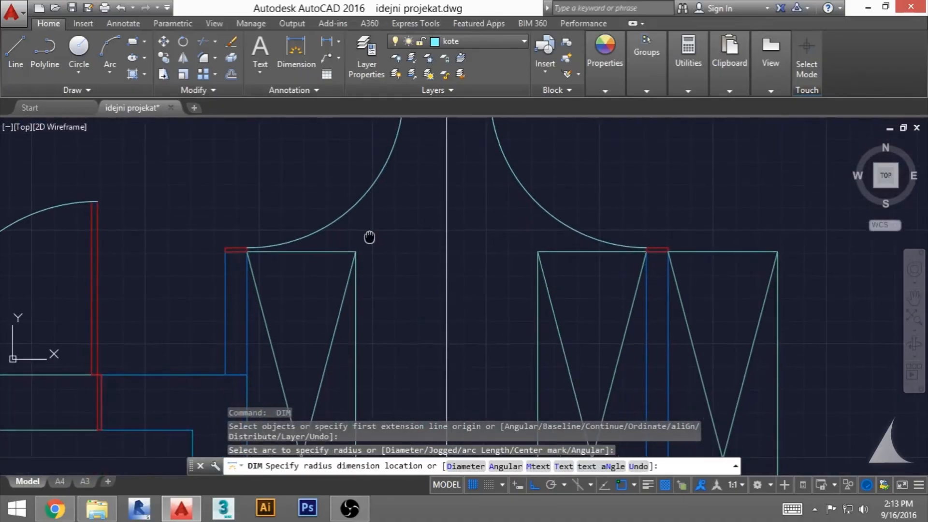
{"action": "left_click", "coordinate": [425, 327]}
{"action": "scroll", "coordinate": [424, 339], "scroll_direction": "down", "scroll_amount": 2}
{"action": "key", "text": "Escape"}
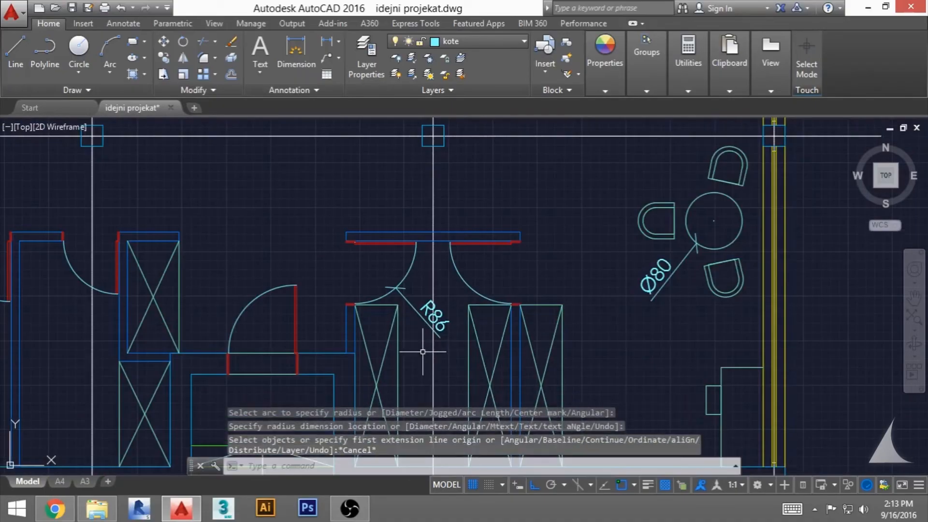
- Examine the door radius dimension, the overall plan and the horizontal axis dimension chain above it
{"action": "scroll", "coordinate": [424, 339], "scroll_direction": "up", "scroll_amount": 3}
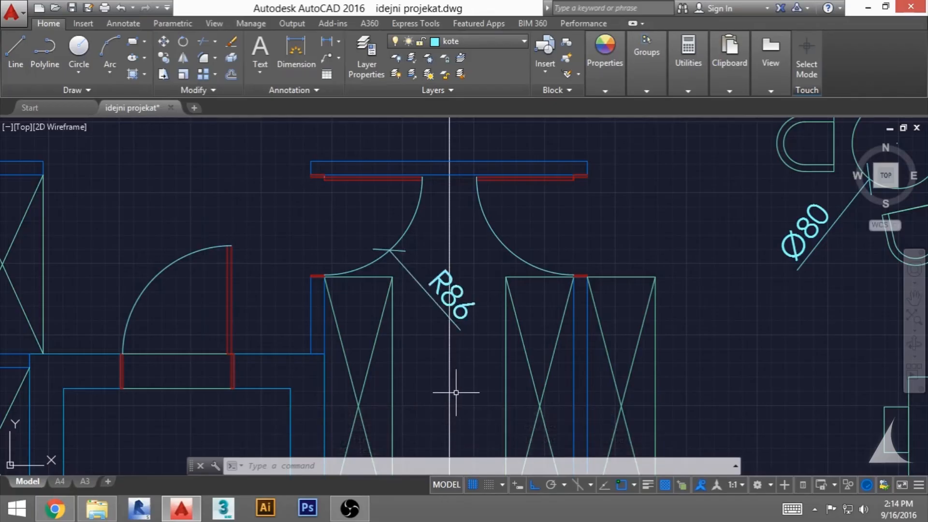
{"action": "scroll", "coordinate": [452, 384], "scroll_direction": "down", "scroll_amount": 4}
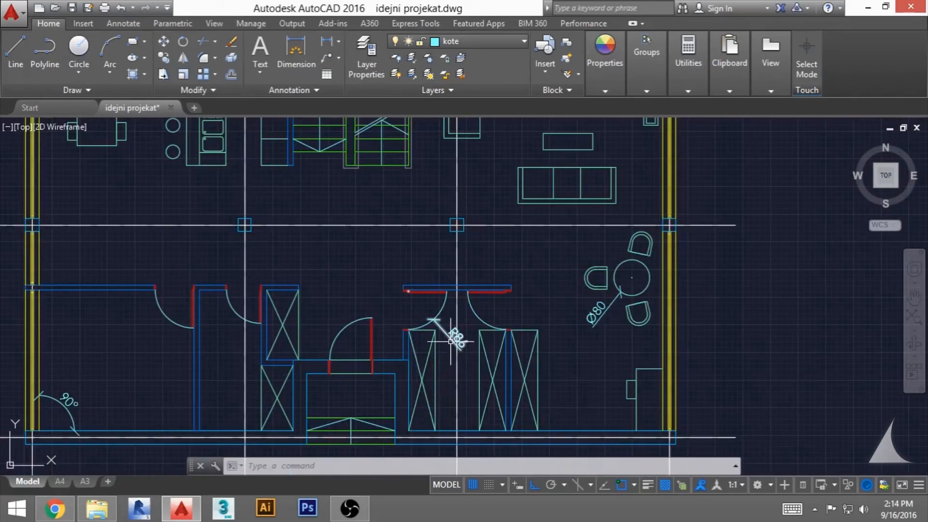
{"action": "scroll", "coordinate": [441, 368], "scroll_direction": "down", "scroll_amount": 4}
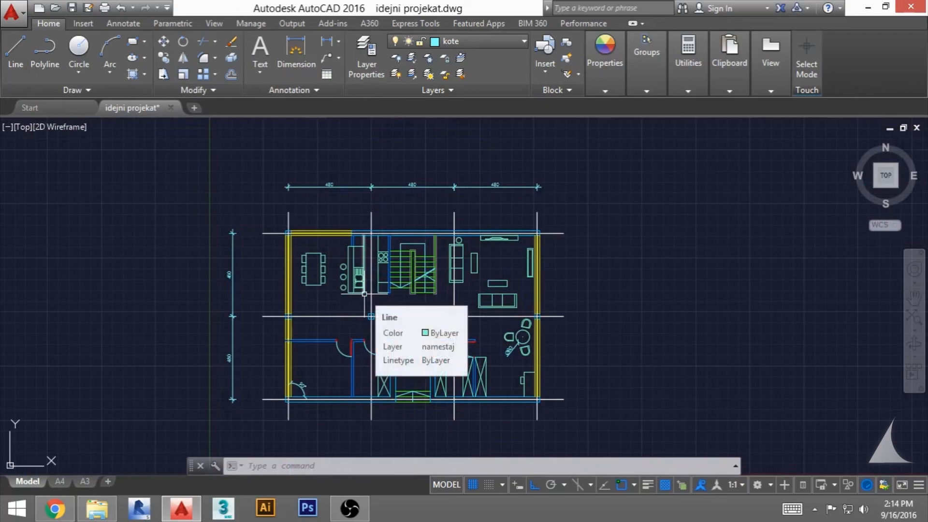
{"action": "scroll", "coordinate": [332, 243], "scroll_direction": "up", "scroll_amount": 3}
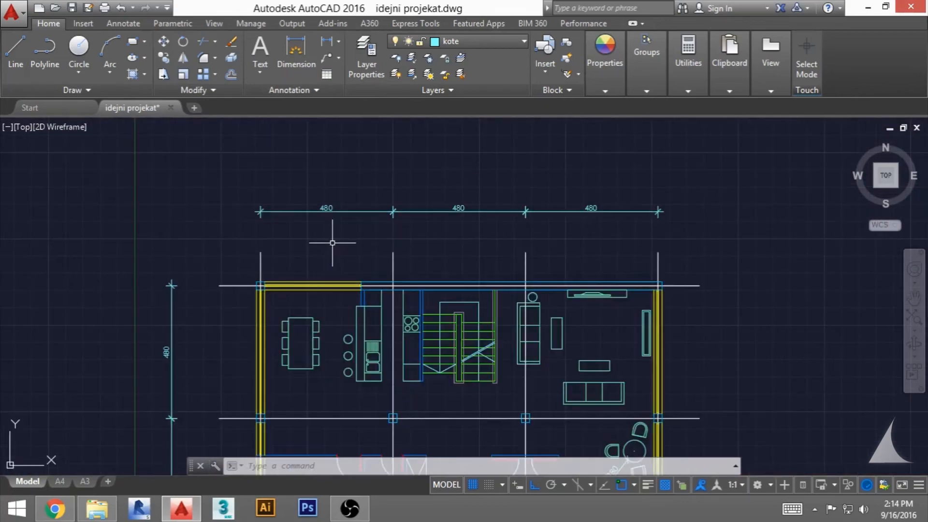
{"action": "middle_click_drag", "start_coordinate": [325, 238], "coordinate": [327, 276]}
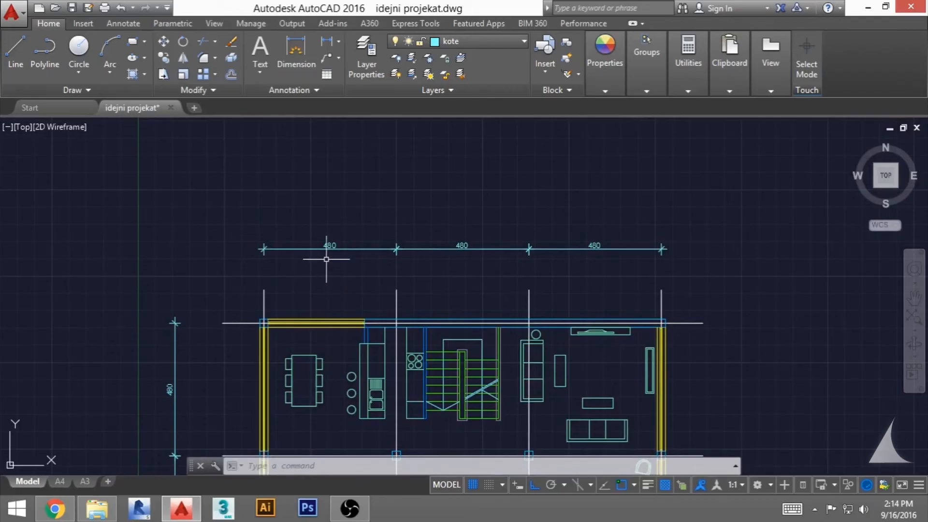
{"action": "scroll", "coordinate": [327, 254], "scroll_direction": "up", "scroll_amount": 4}
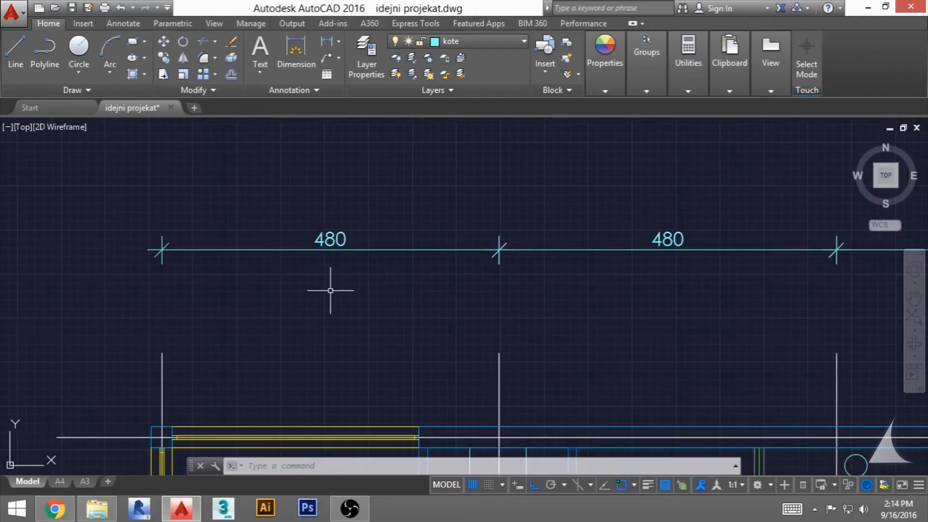
{"action": "scroll", "coordinate": [357, 321], "scroll_direction": "down", "scroll_amount": 5}
{"action": "scroll", "coordinate": [354, 305], "scroll_direction": "up", "scroll_amount": 3}
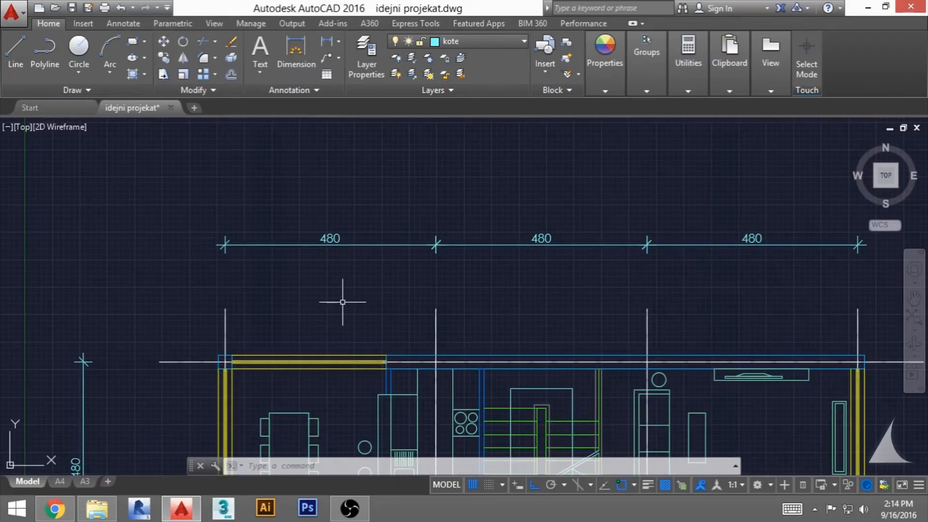
{"action": "middle_click_drag", "start_coordinate": [338, 302], "coordinate": [317, 302]}
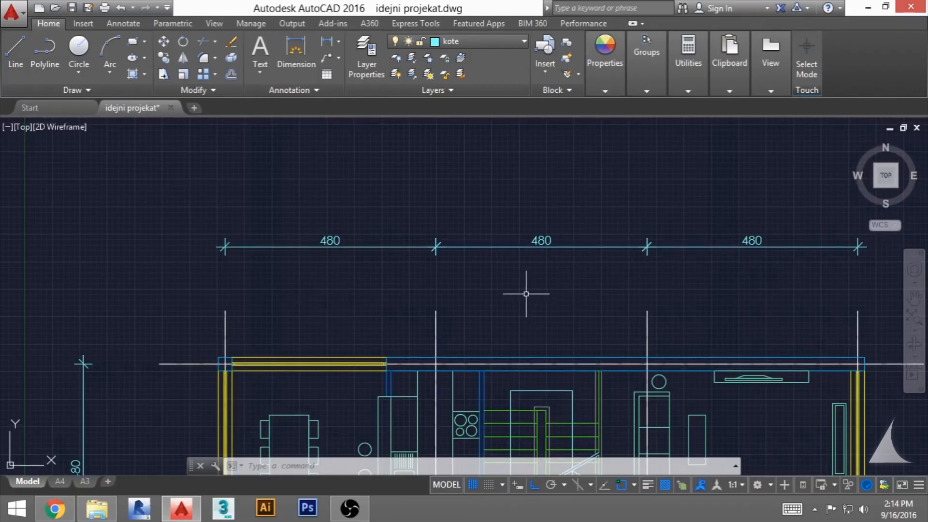
{"action": "mouse_move", "coordinate": [523, 292]}
{"action": "middle_mouse_down"}
{"action": "mouse_move", "coordinate": [523, 307]}
{"action": "mouse_move", "coordinate": [474, 311]}
{"action": "mouse_move", "coordinate": [474, 288]}
{"action": "middle_mouse_up"}
{"action": "middle_click_drag", "start_coordinate": [351, 269], "coordinate": [355, 316]}
{"action": "scroll", "coordinate": [353, 290], "scroll_direction": "up", "scroll_amount": 2}
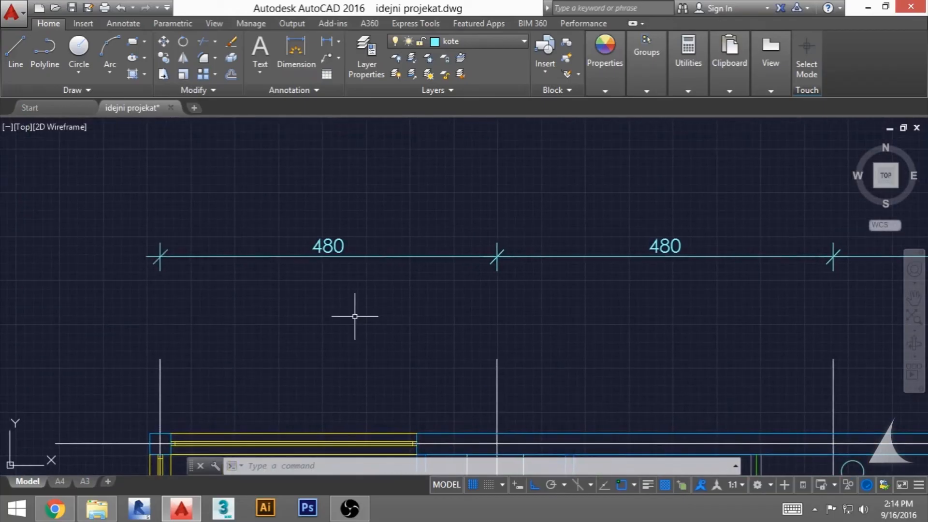
{"action": "scroll", "coordinate": [359, 314], "scroll_direction": "up", "scroll_amount": 2}
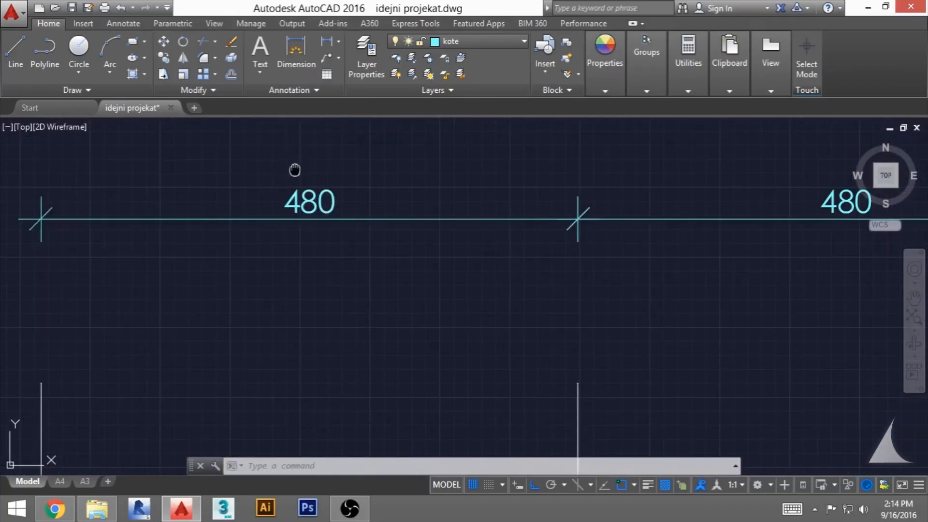
- Override the text of the first dimension in the horizontal axis chain with 470
{"action": "middle_click_drag", "start_coordinate": [284, 216], "coordinate": [321, 288]}
{"action": "left_click", "coordinate": [328, 275]}
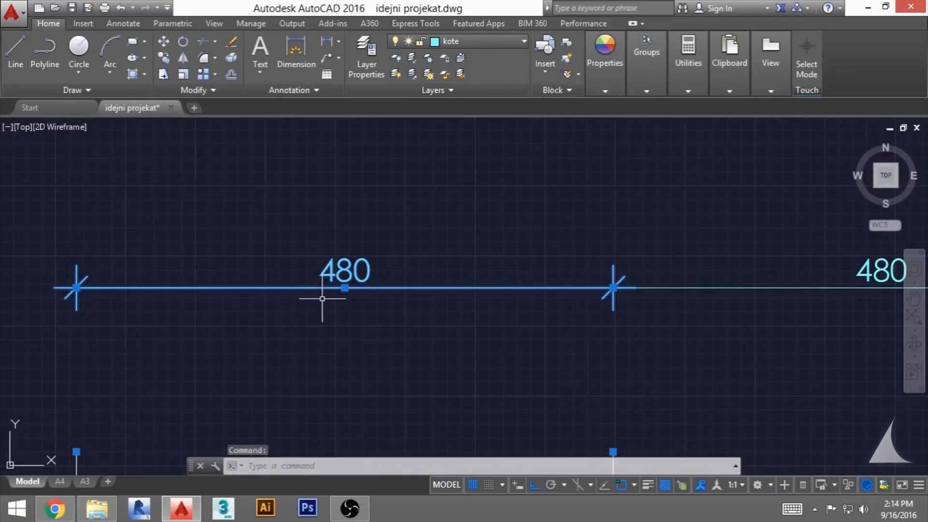
{"action": "double_click", "coordinate": [340, 273]}
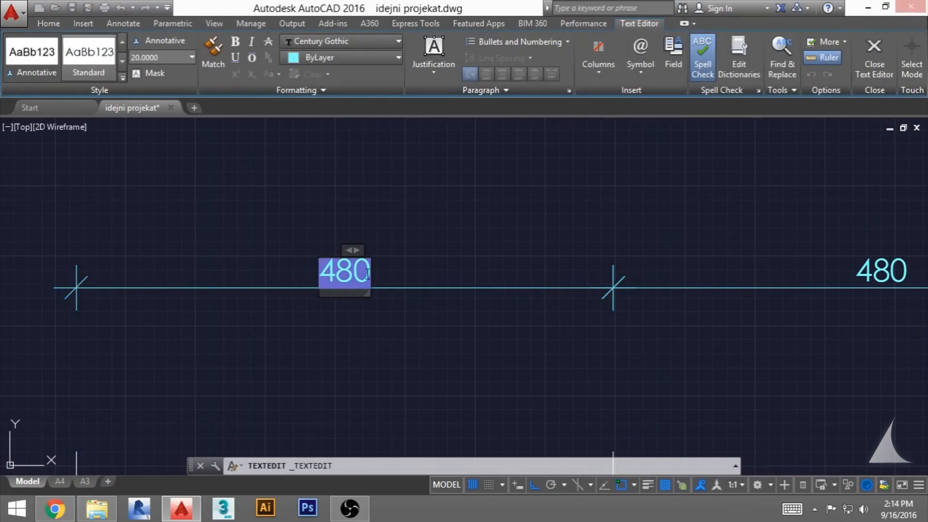
{"action": "scroll", "coordinate": [362, 250], "scroll_direction": "down", "scroll_amount": 2}
{"action": "mouse_move", "coordinate": [369, 311]}
{"action": "middle_mouse_down"}
{"action": "mouse_move", "coordinate": [375, 222]}
{"action": "mouse_move", "coordinate": [349, 242]}
{"action": "mouse_move", "coordinate": [373, 228]}
{"action": "mouse_move", "coordinate": [372, 251]}
{"action": "middle_mouse_up"}
{"action": "scroll", "coordinate": [339, 257], "scroll_direction": "down", "scroll_amount": 1}
{"action": "scroll", "coordinate": [382, 208], "scroll_direction": "up", "scroll_amount": 2}
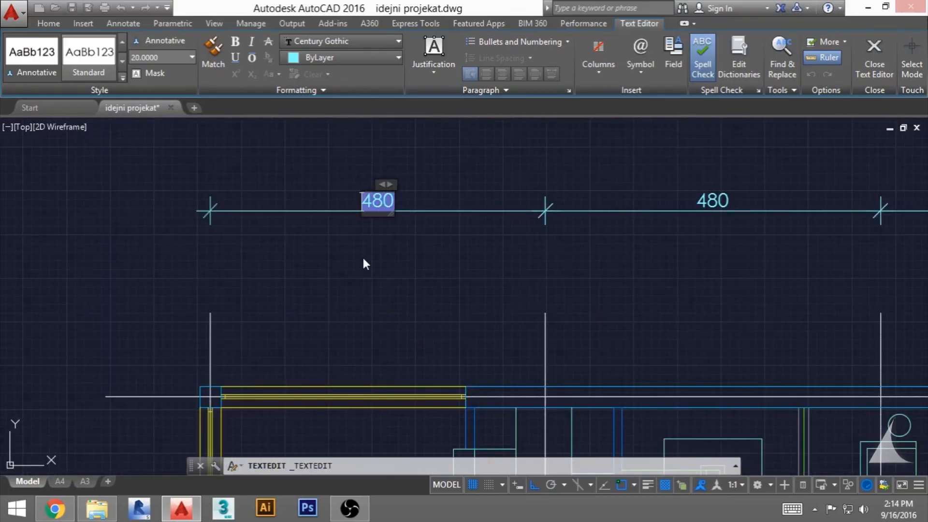
{"action": "type", "text": "4"}
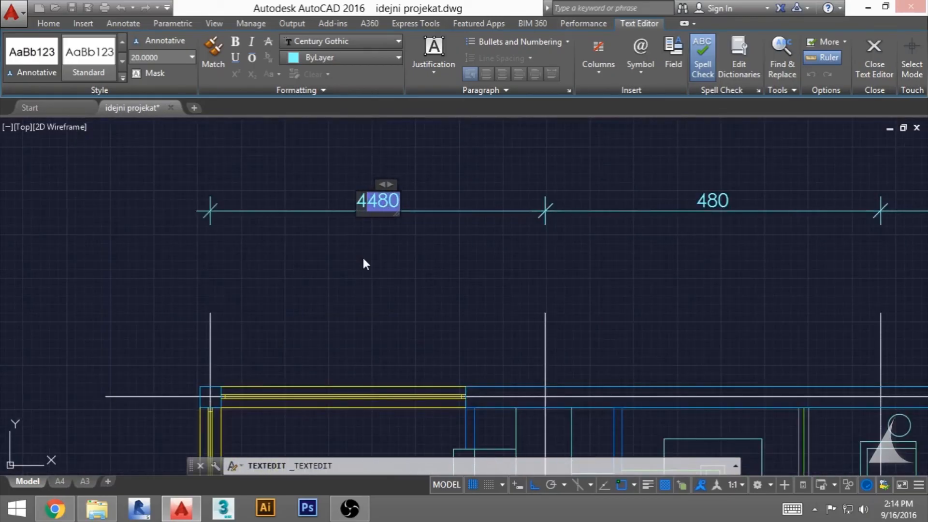
{"action": "type", "text": "70"}
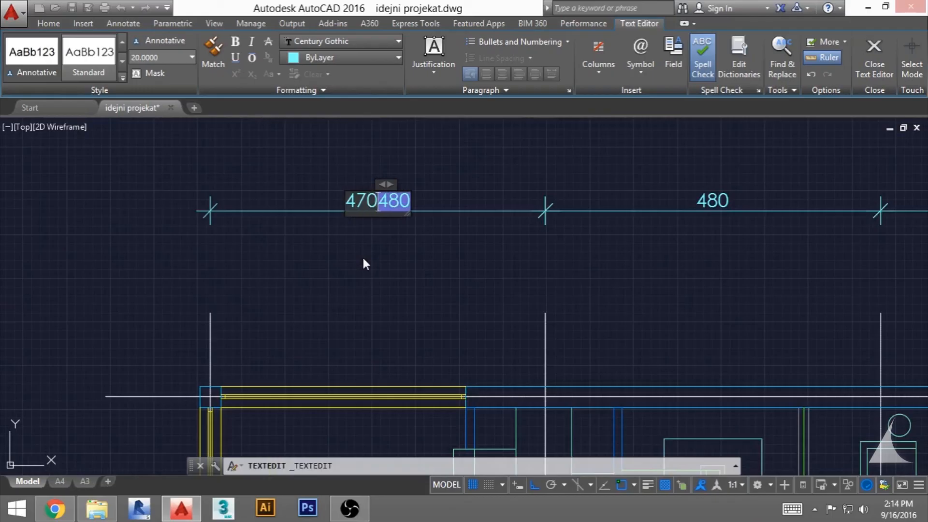
{"action": "key", "text": "Delete"}
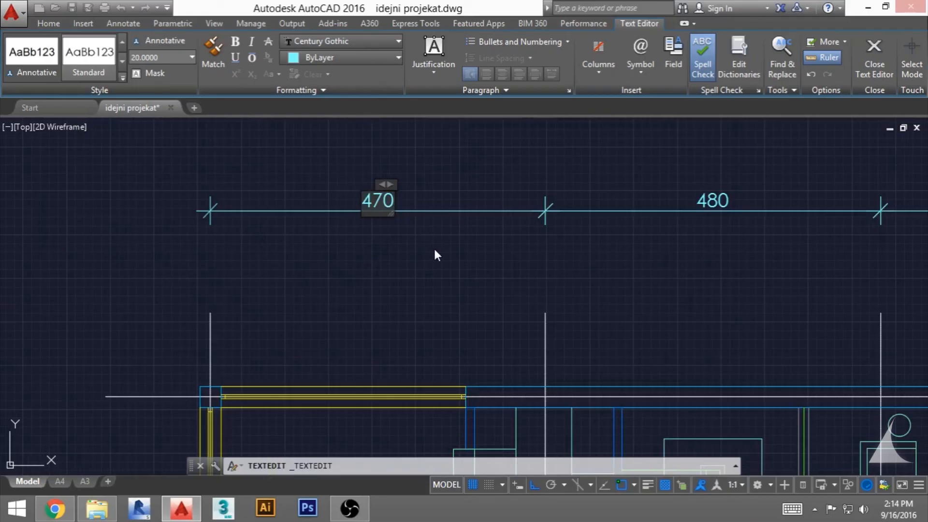
{"action": "left_click", "coordinate": [299, 269]}
{"action": "scroll", "coordinate": [371, 298], "scroll_direction": "down", "scroll_amount": 2}
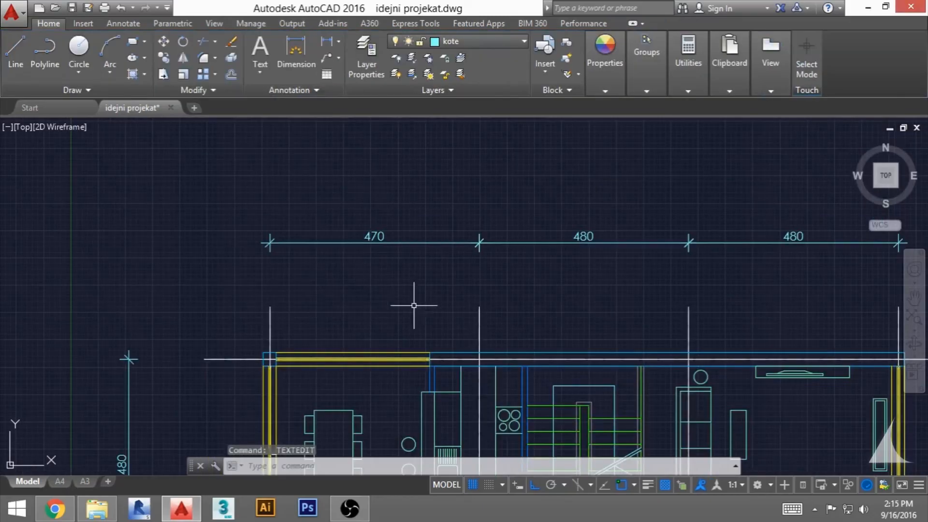
{"action": "middle_click_drag", "start_coordinate": [474, 325], "coordinate": [442, 308]}
{"action": "middle_click_drag", "start_coordinate": [363, 254], "coordinate": [358, 256]}
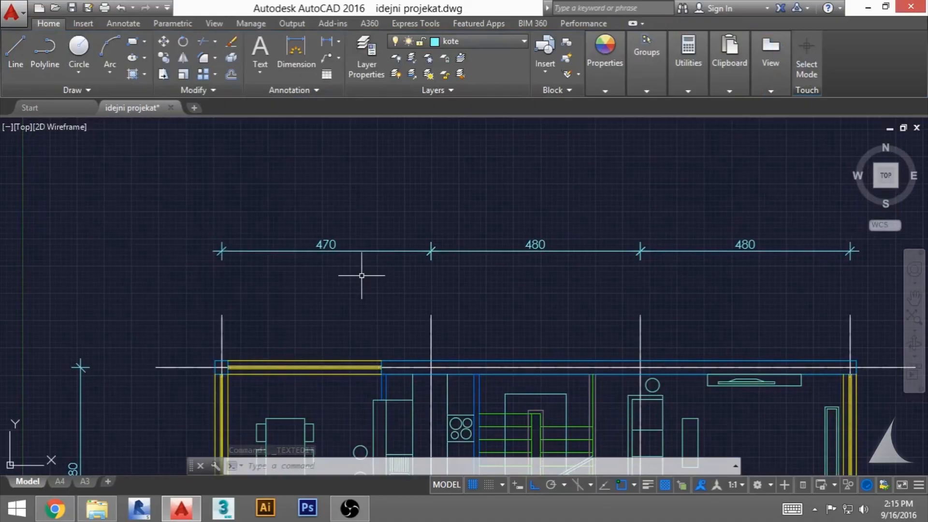
{"action": "middle_click_drag", "start_coordinate": [361, 271], "coordinate": [341, 310]}
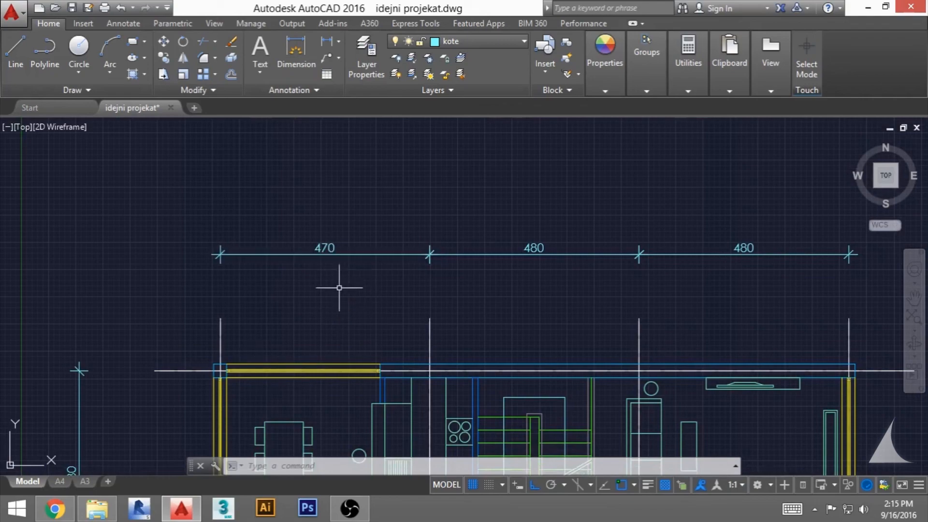